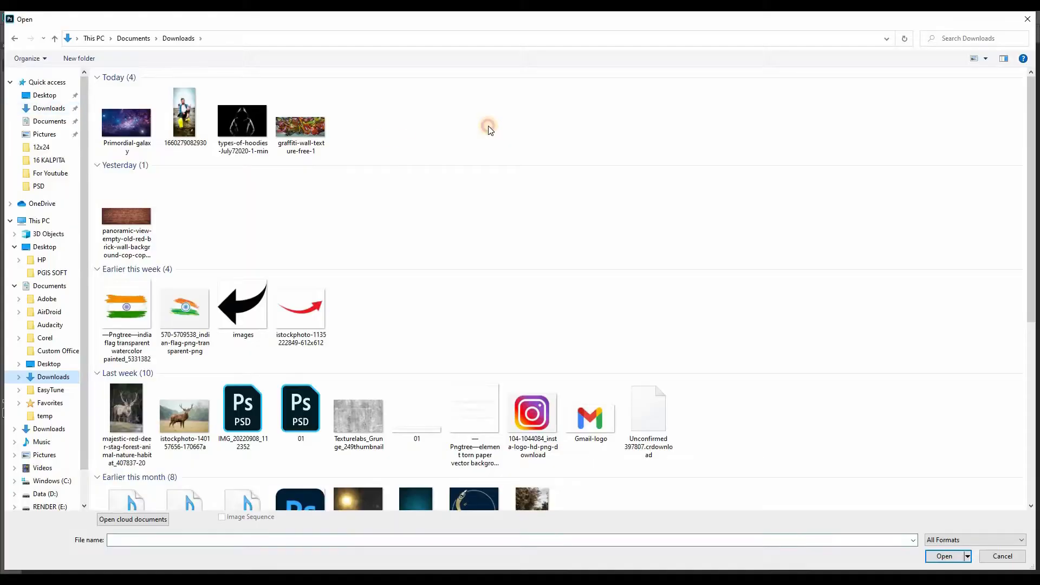
left_click(183, 126)
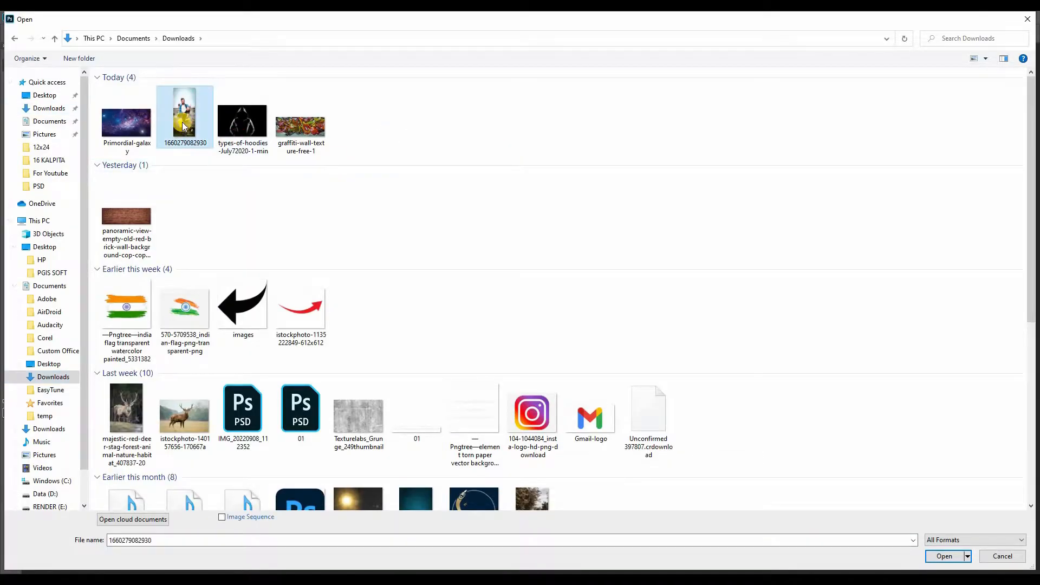
left_click(944, 556)
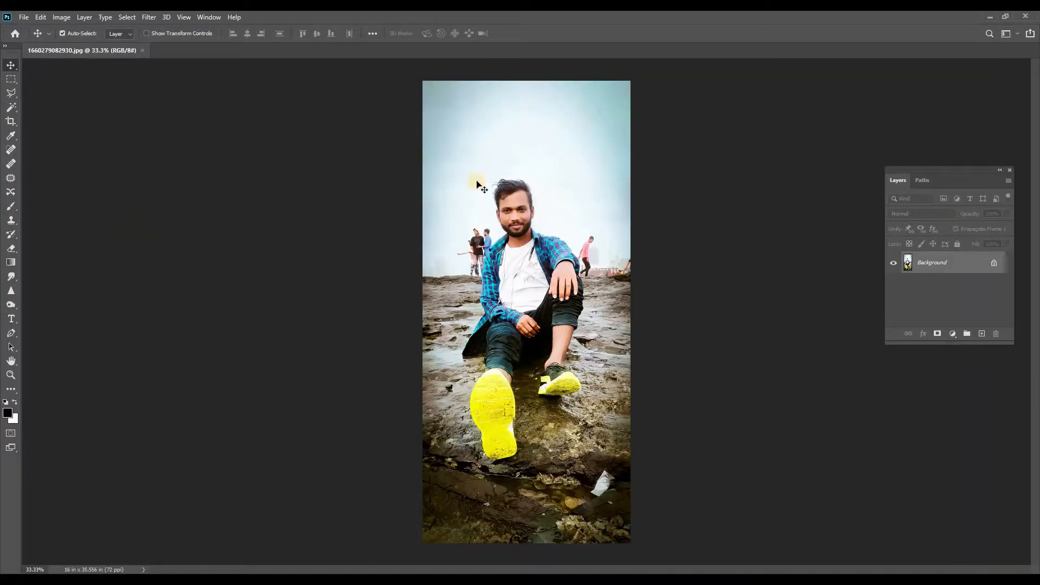
- Trace a closed Pen path around the seated man's head, following the jaw closely and leaving a margin around the hair
left_click_drag(521, 206, 415, 289)
left_click(11, 332)
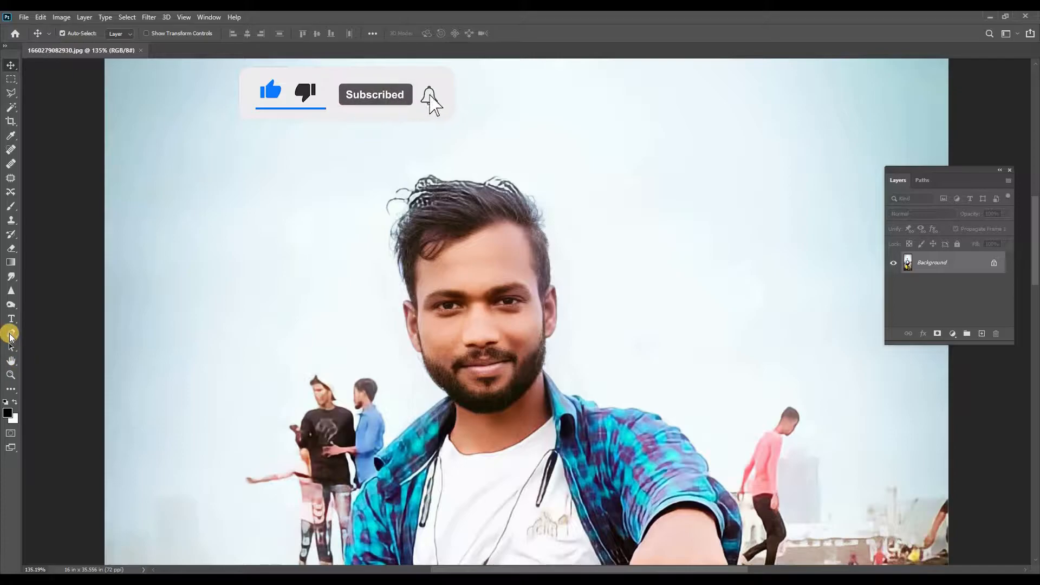
left_click(427, 373)
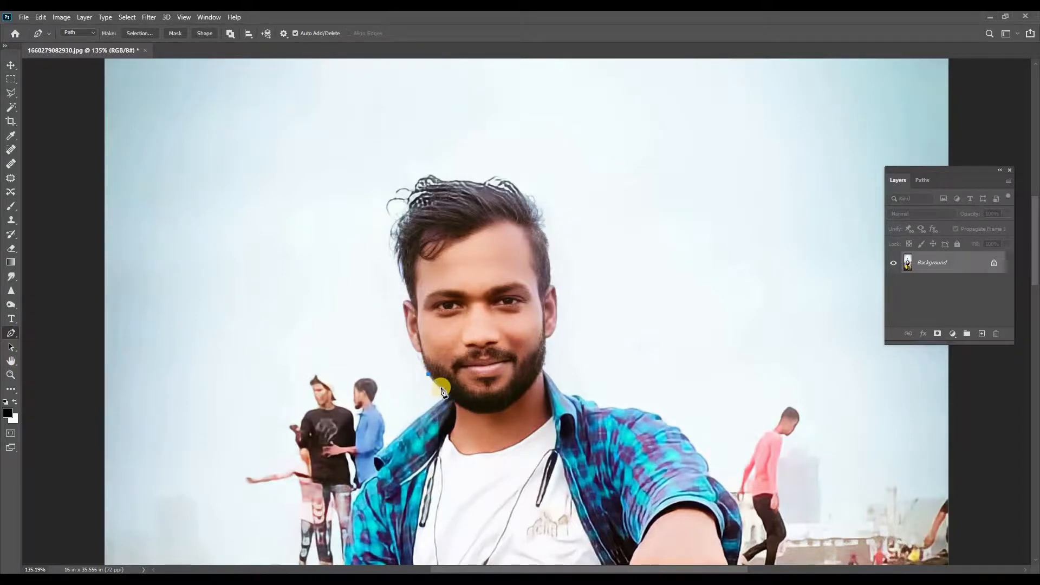
left_click(449, 396)
left_click_drag(475, 413, 547, 360)
left_click(545, 340)
left_click(575, 311)
left_click(547, 179)
left_click(525, 168)
left_click(453, 157)
left_click_drag(422, 156, 413, 159)
left_click(391, 175)
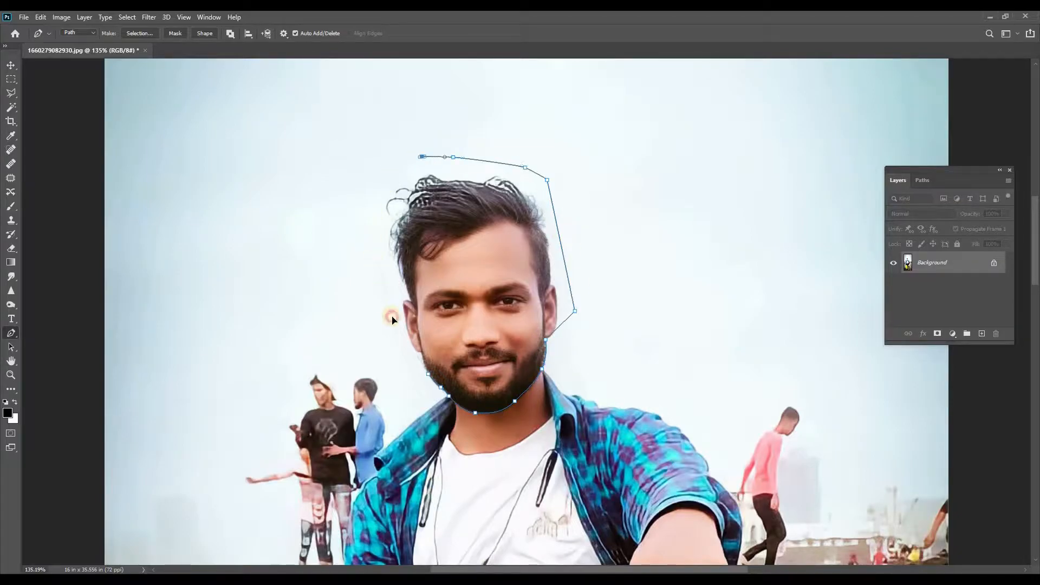
- Copy the head inside the path to a new layer using a selection with 0-pixel feather, and hide the Background layer
right_click(492, 299)
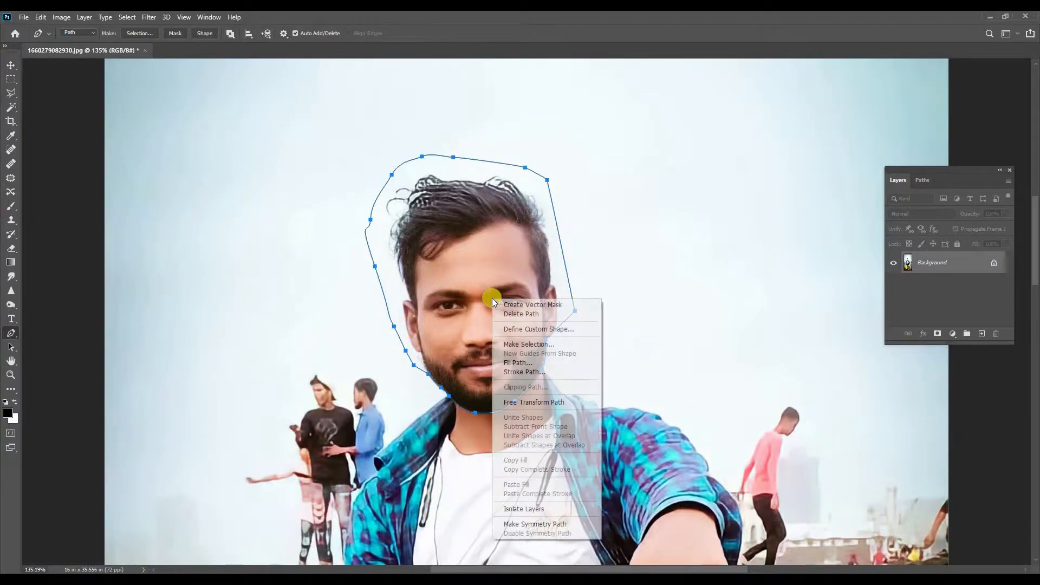
key("Return")
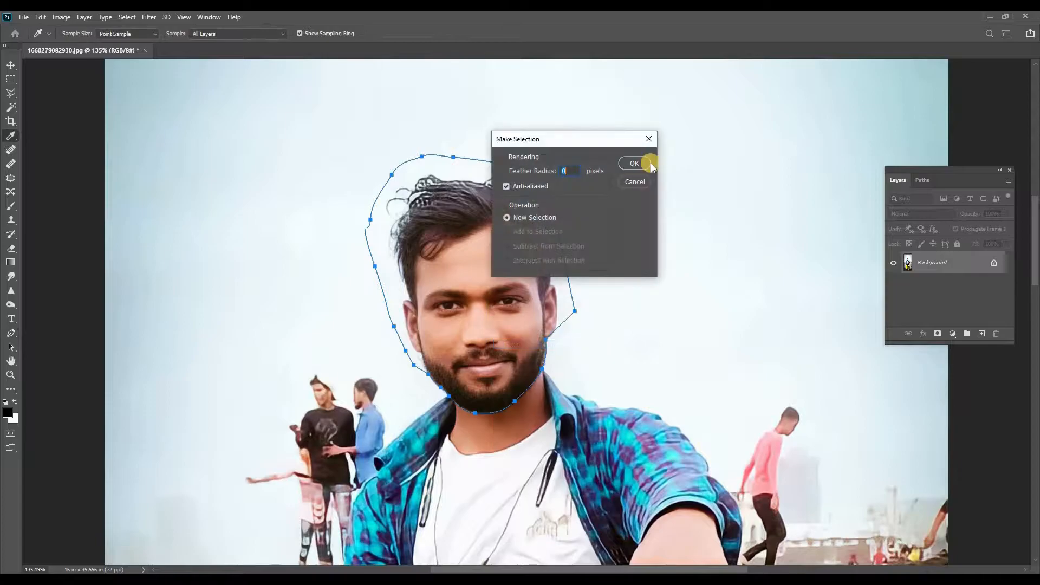
left_click(635, 163)
key("ctrl+j")
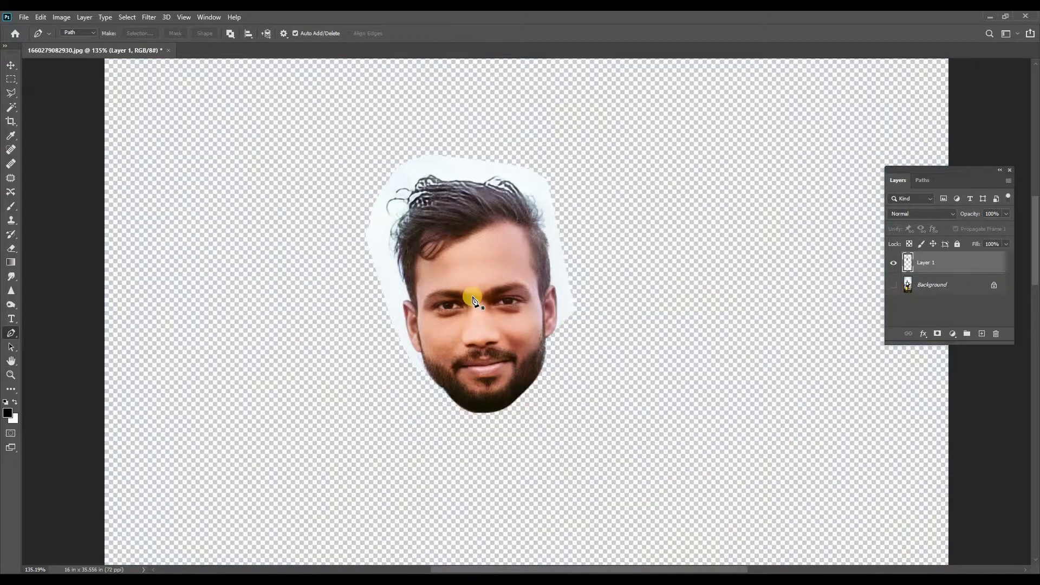
- Apply a Threshold adjustment at level 81 to the cut-out head layer
left_click(11, 65)
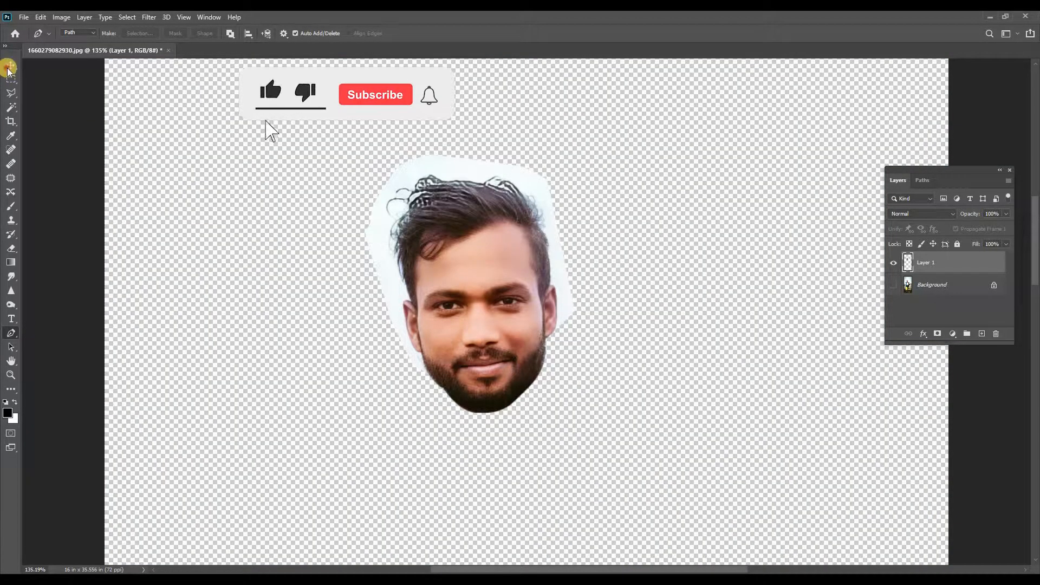
left_click(61, 18)
mouse_move(77, 46)
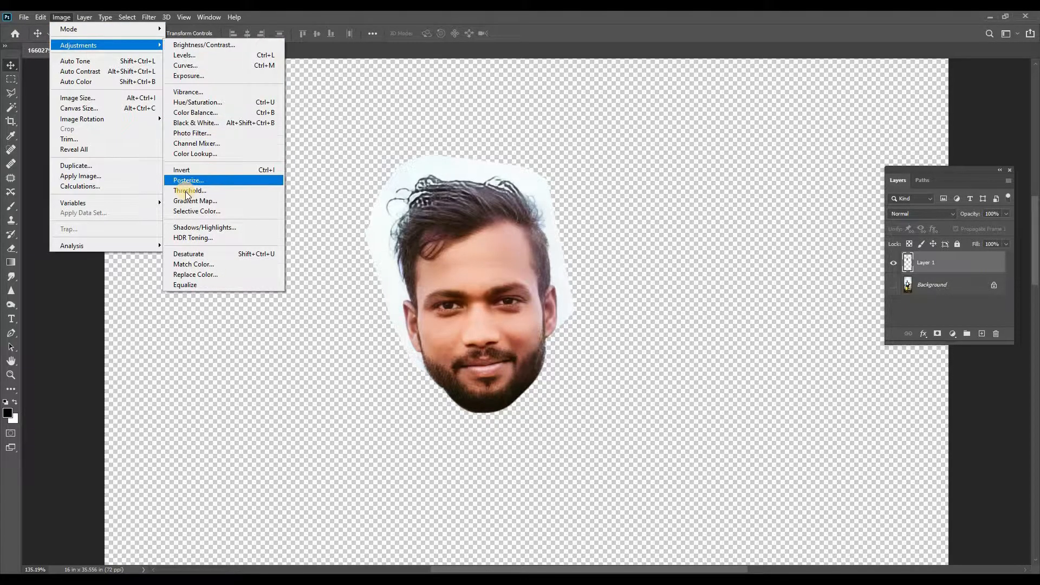
left_click(196, 190)
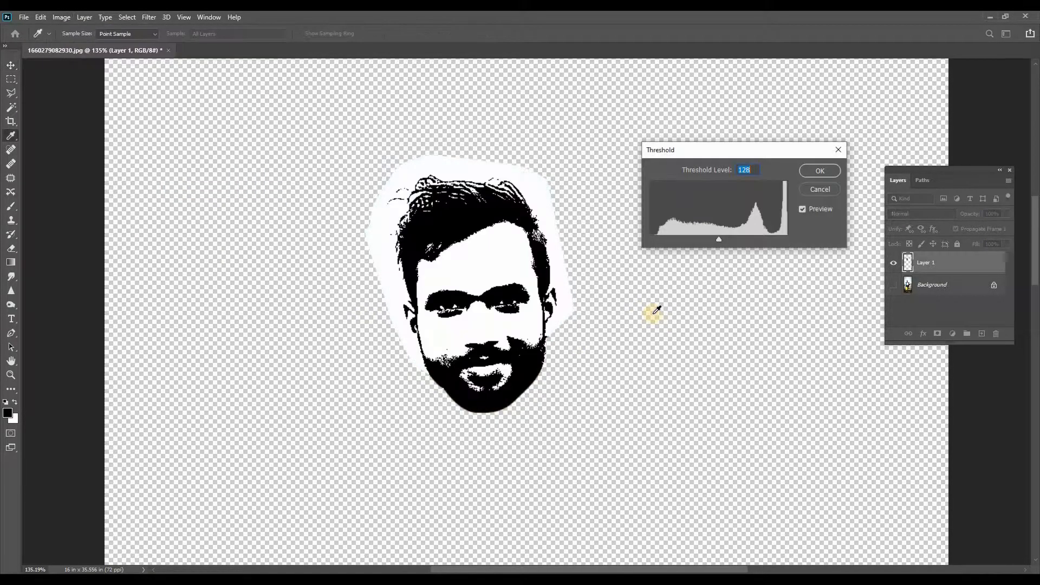
left_click_drag(752, 170, 728, 170)
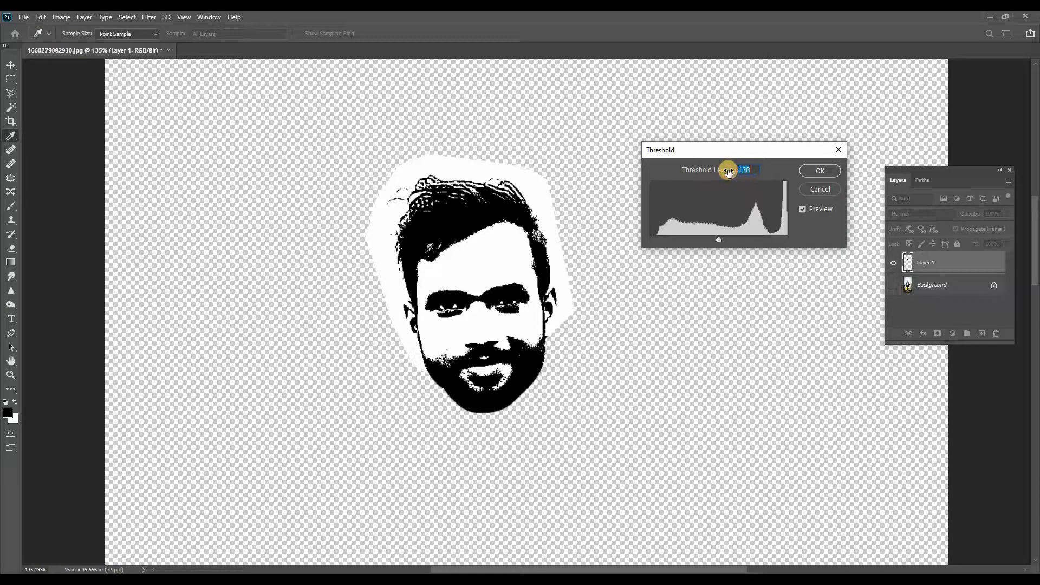
type("81")
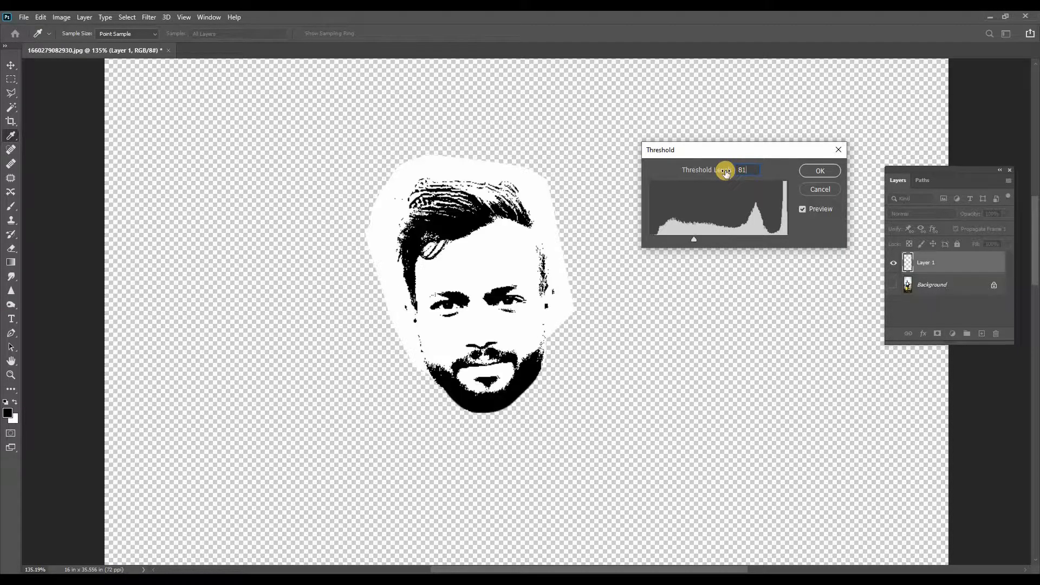
left_click(813, 172)
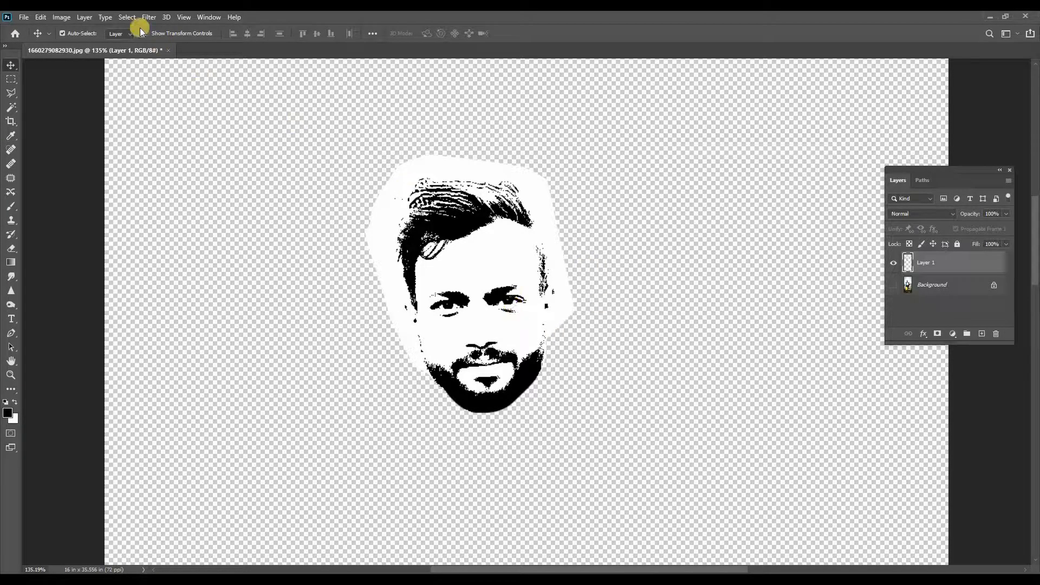
- Select the head's black areas with Color Range, using Sampled Colors and fuzziness 48, and cut them to the clipboard
left_click(127, 16)
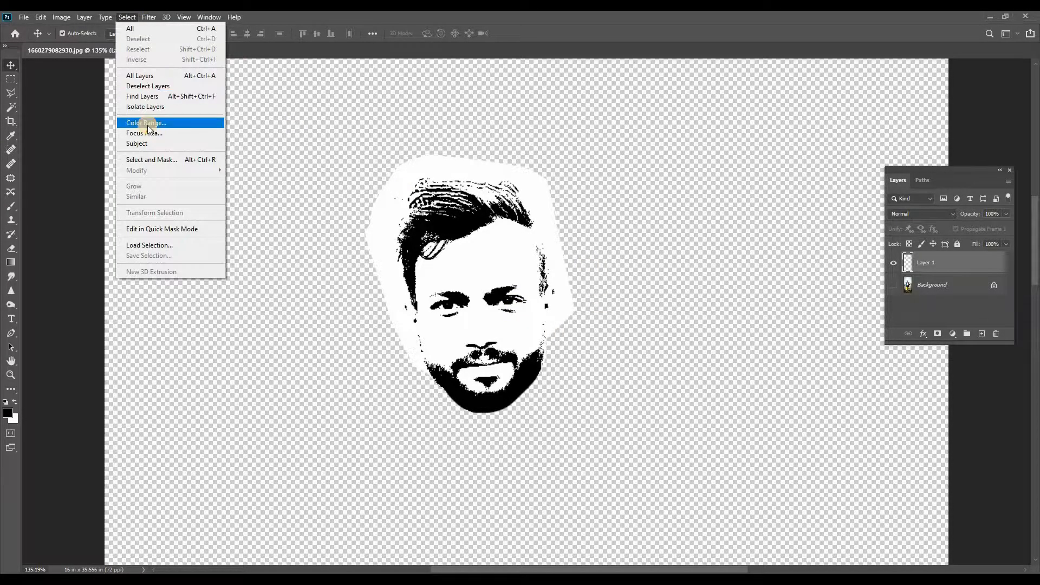
left_click(148, 125)
left_click(167, 84)
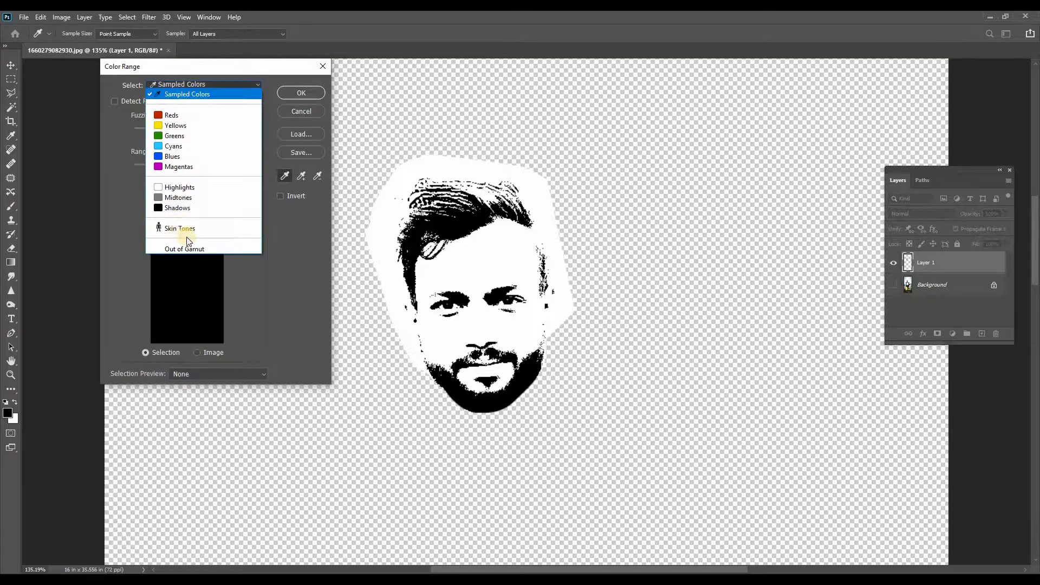
left_click(178, 93)
left_click_drag(165, 133, 165, 133)
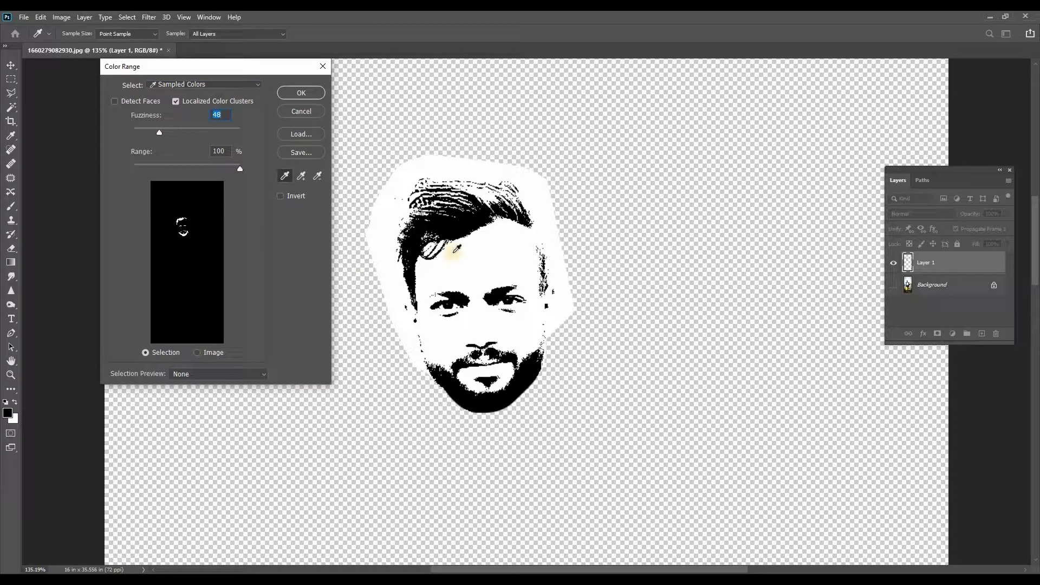
left_click(443, 217)
left_click(302, 93)
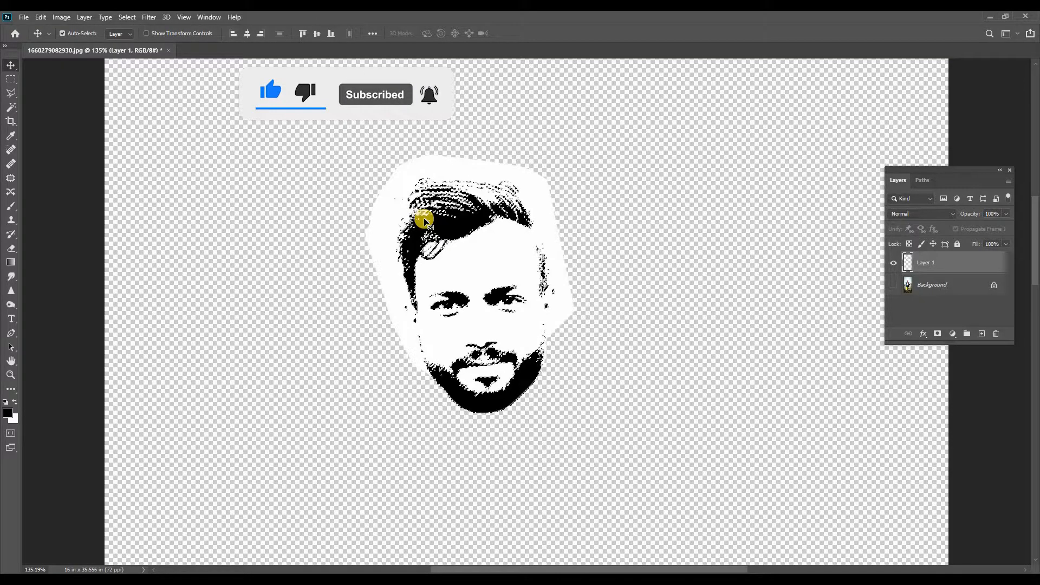
key("ctrl+x")
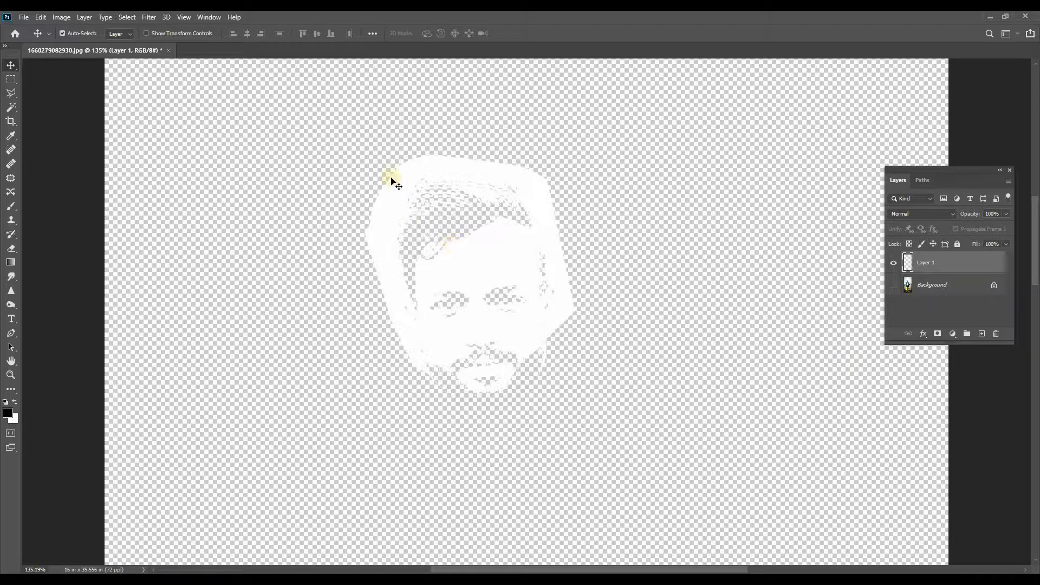
- Create a new 18 x 12 in document at 300 ppi from the recent presets
left_click(23, 18)
left_click(37, 27)
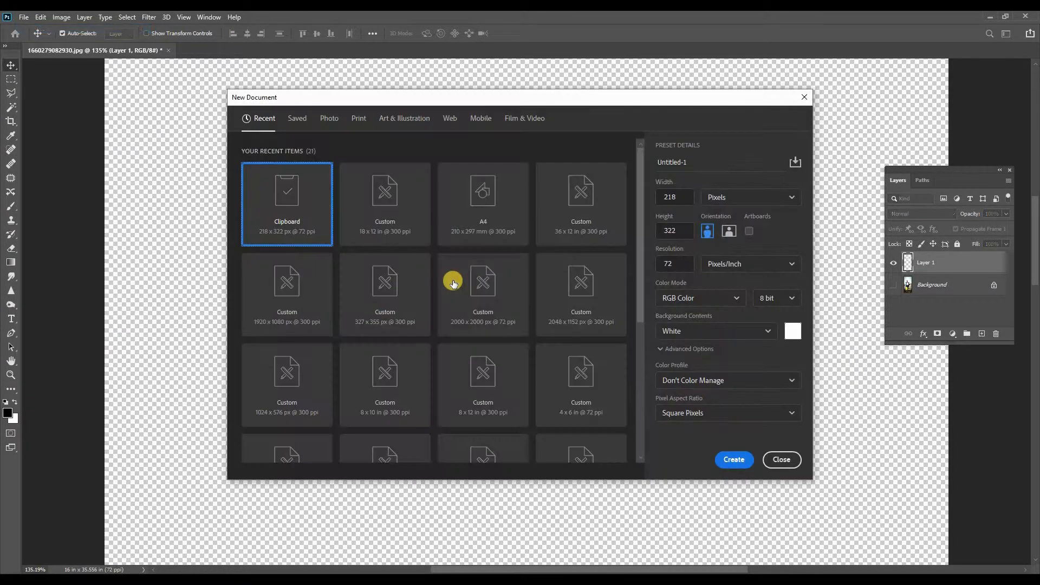
left_click(398, 224)
left_click(727, 469)
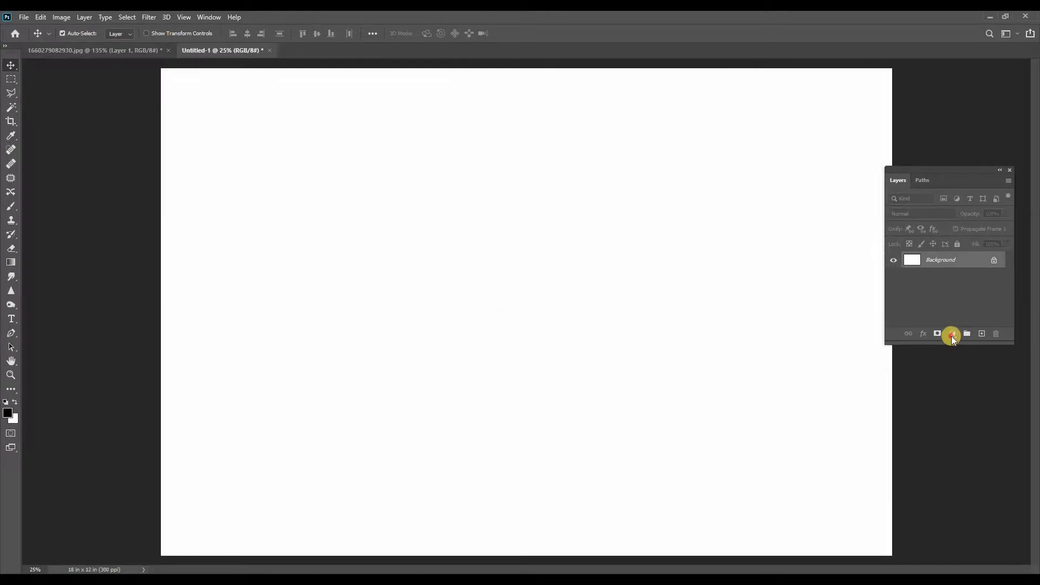
- Add a Gradient Fill layer and choose a solid black-to-white gradient for it
left_click(952, 335)
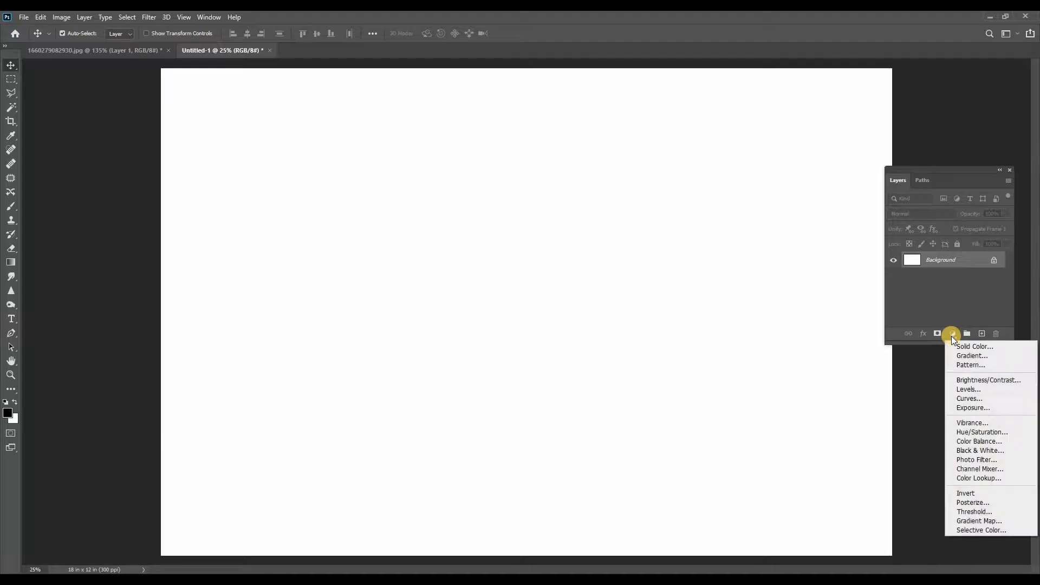
left_click(967, 356)
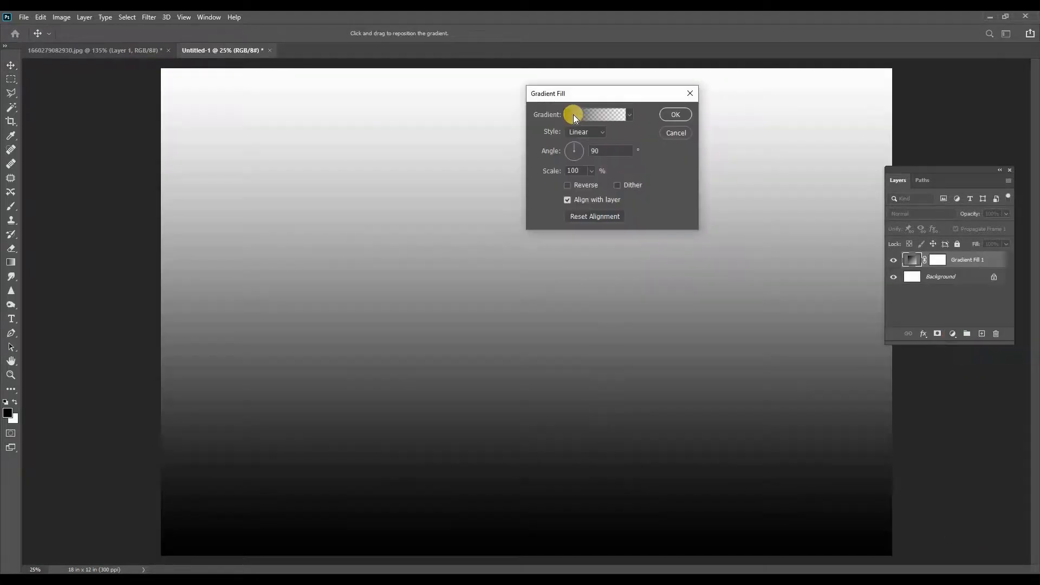
left_click(574, 115)
left_click(650, 185)
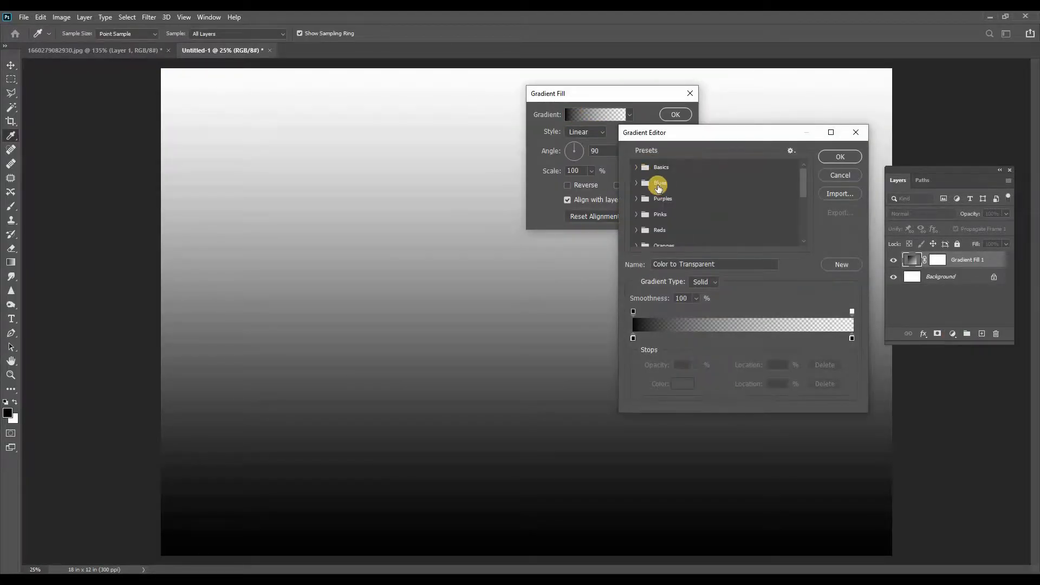
left_click(839, 156)
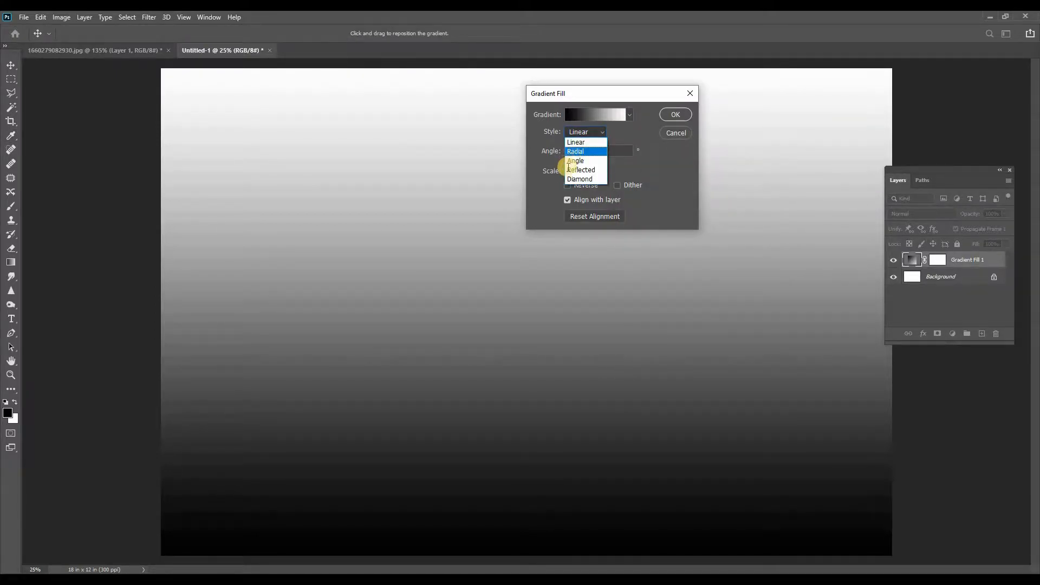
- Make the gradient fill radial and reversed with a scale of 232%, and apply it
left_click(576, 154)
left_click(567, 185)
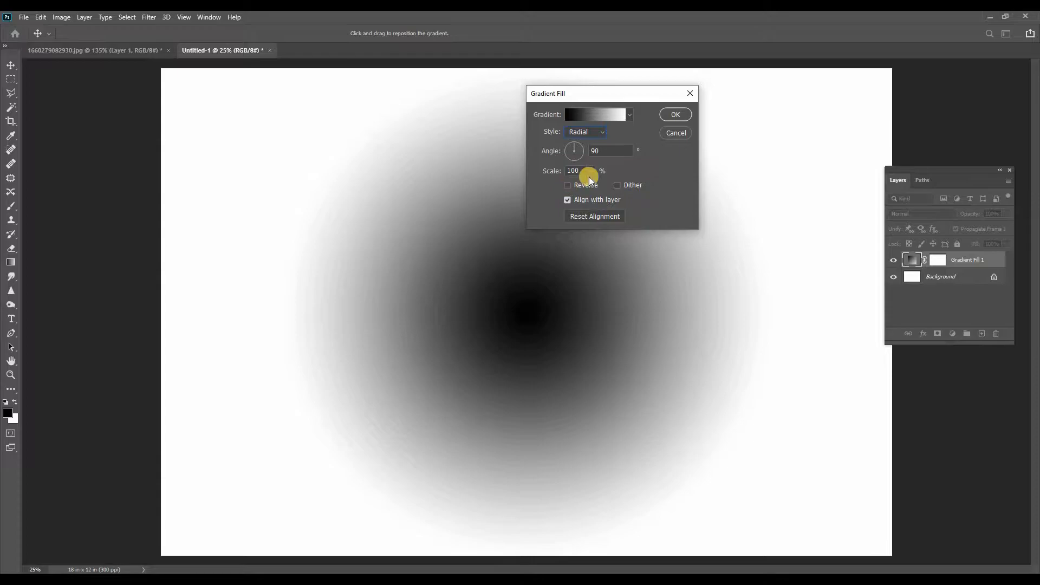
left_click(591, 170)
left_click_drag(599, 183, 600, 180)
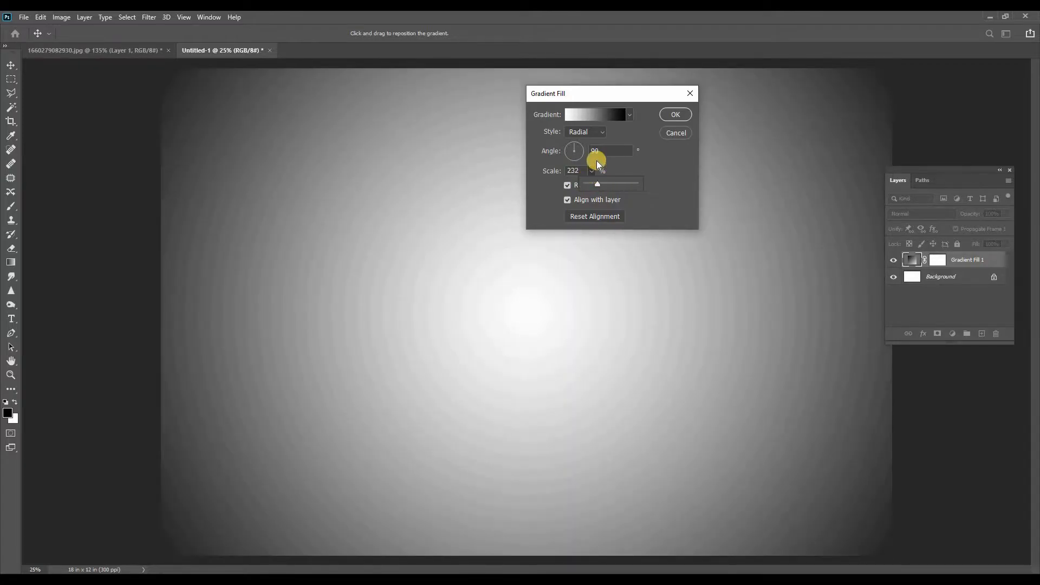
left_click(666, 111)
key("Return")
- Paste the cut black face, enlarge it to about 298% and rotate it about 4° clockwise near the canvas centre
key("ctrl+v")
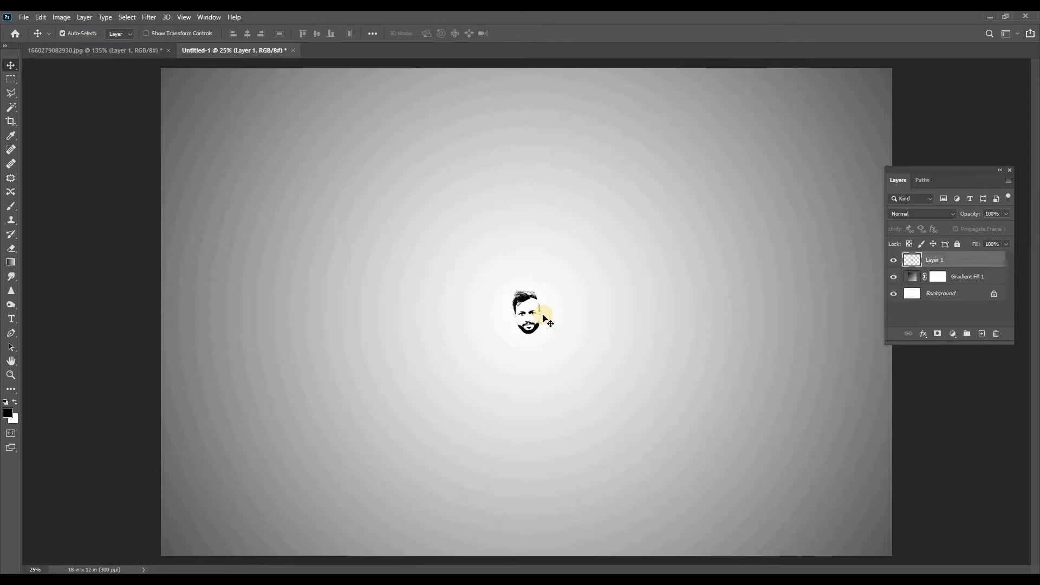
key("ctrl+t")
left_click_drag(540, 290, 598, 205)
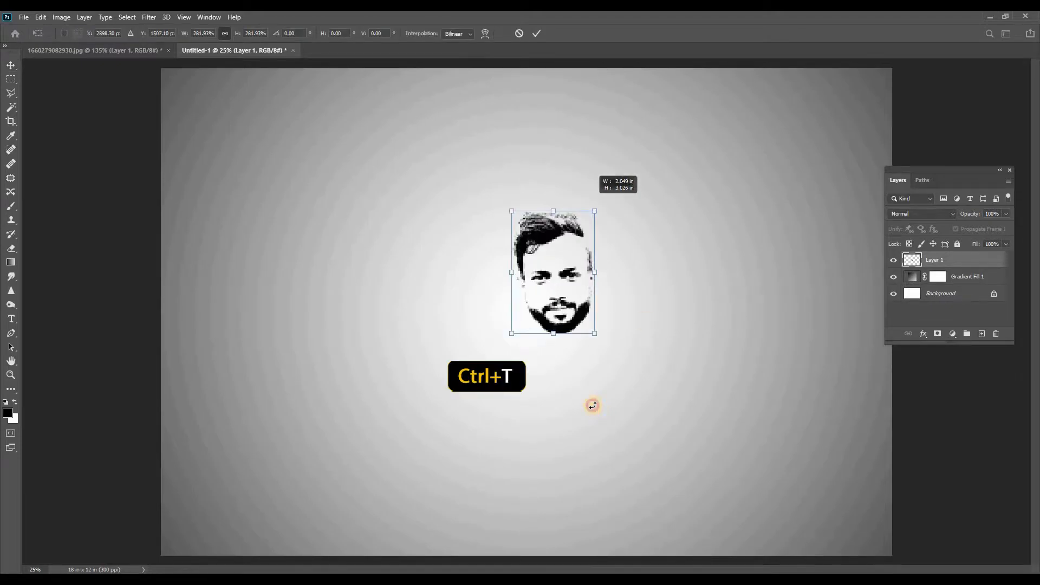
left_click_drag(589, 405, 582, 407)
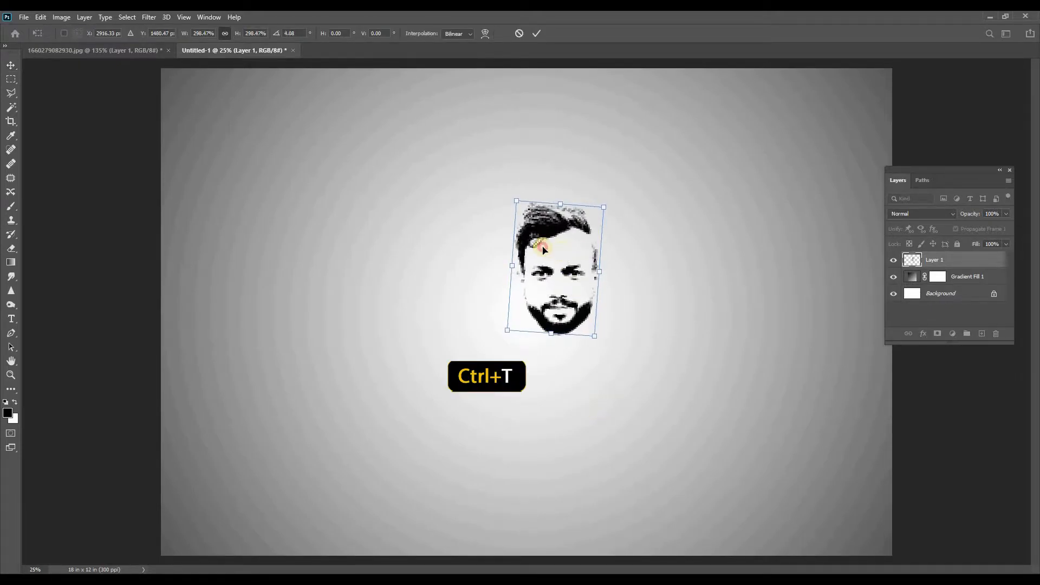
double_click(554, 251)
left_click(543, 236)
left_click(521, 207)
- Enlarge the face layer further with Free Transform and position it slightly above the centre of the canvas
left_click(914, 264)
key("ctrl+t")
left_click_drag(559, 243, 528, 235)
left_click_drag(567, 325, 633, 381)
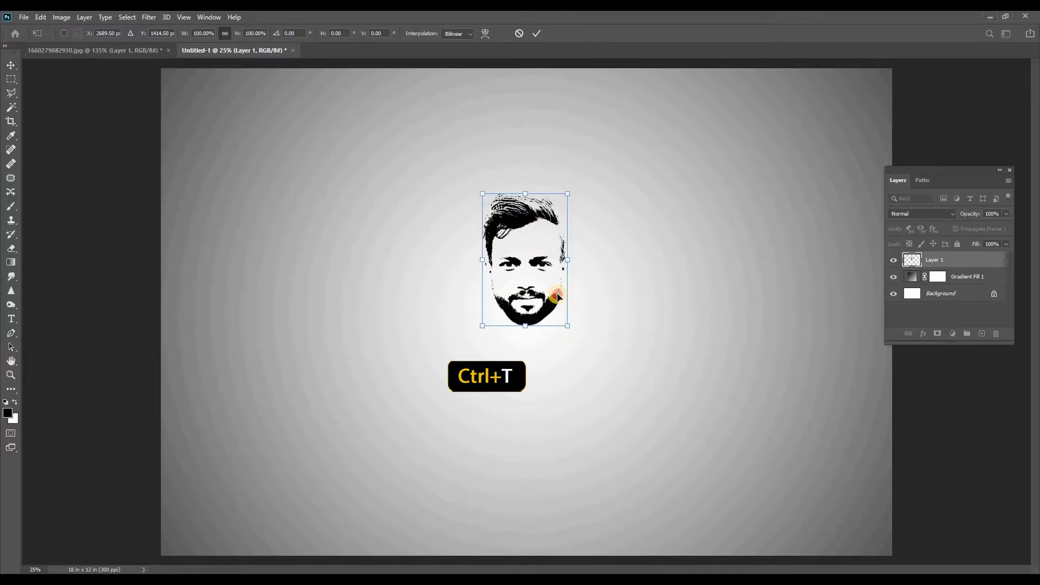
left_click_drag(557, 292, 555, 263)
double_click(536, 203)
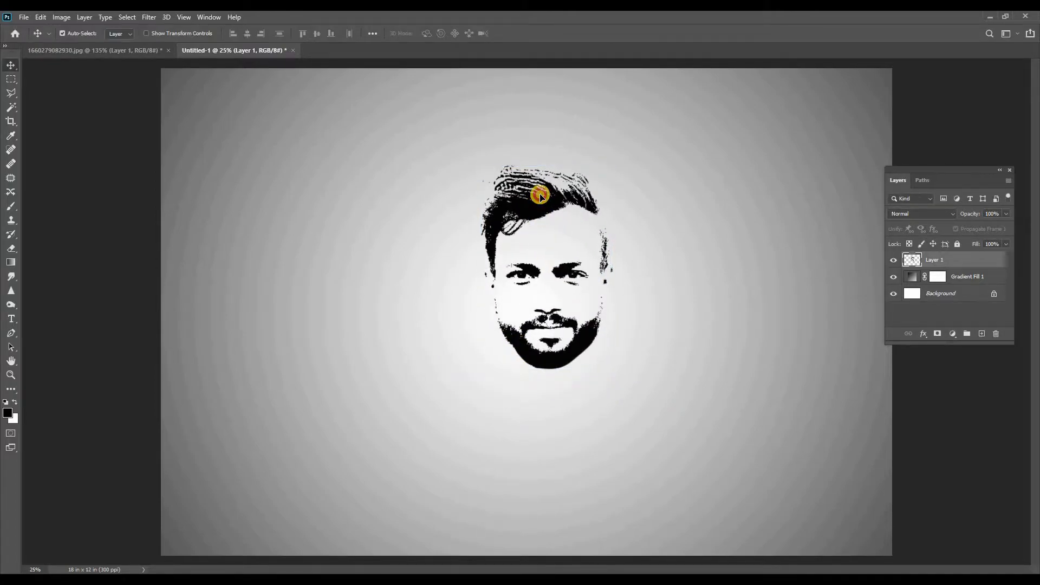
left_click_drag(524, 201, 532, 195)
left_click_drag(552, 312, 542, 311)
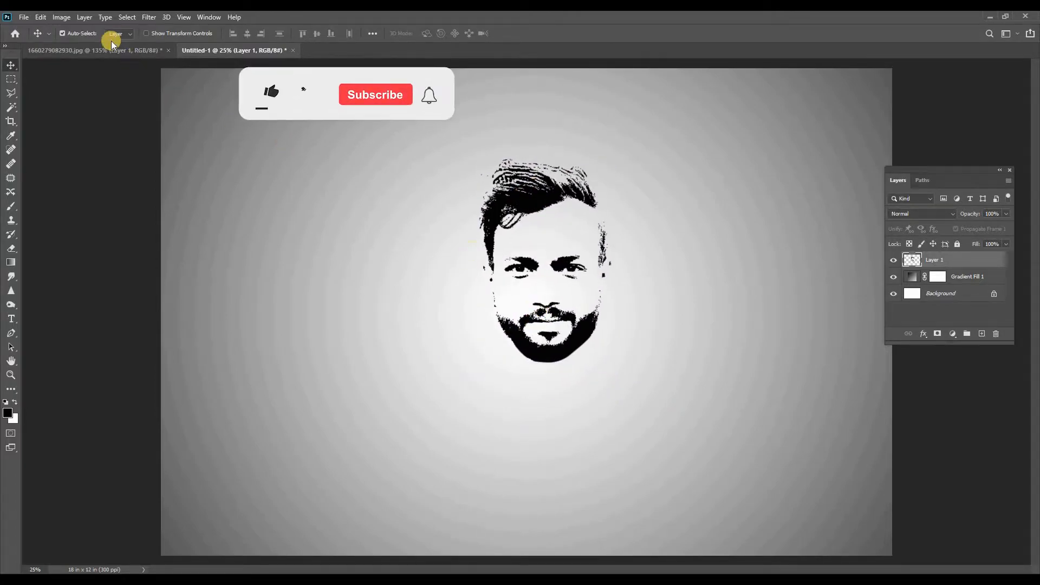
- Open the Primordial-galaxy image from the Downloads folder
left_click(23, 17)
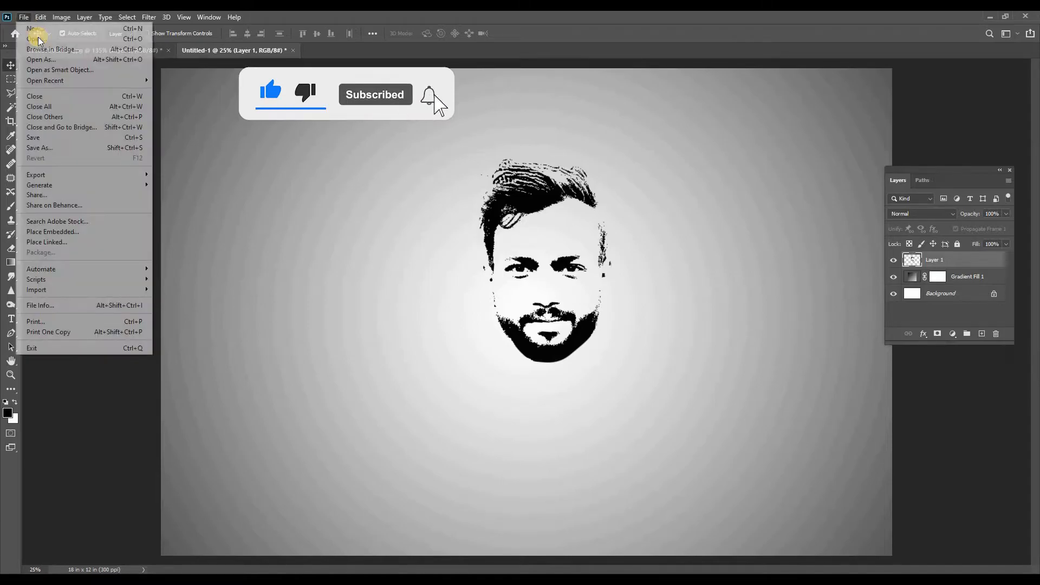
left_click(35, 39)
left_click(129, 130)
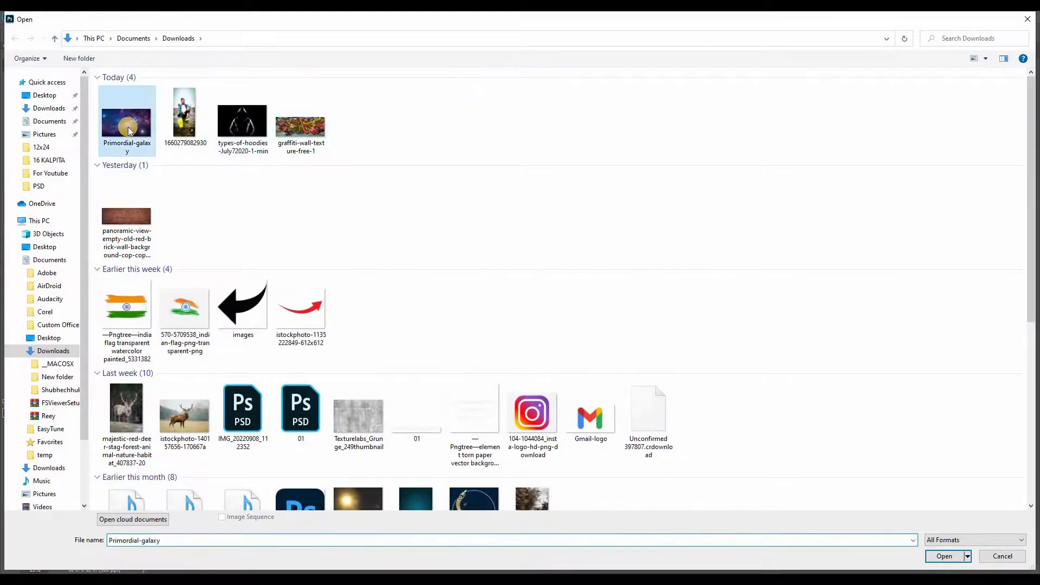
left_click(942, 556)
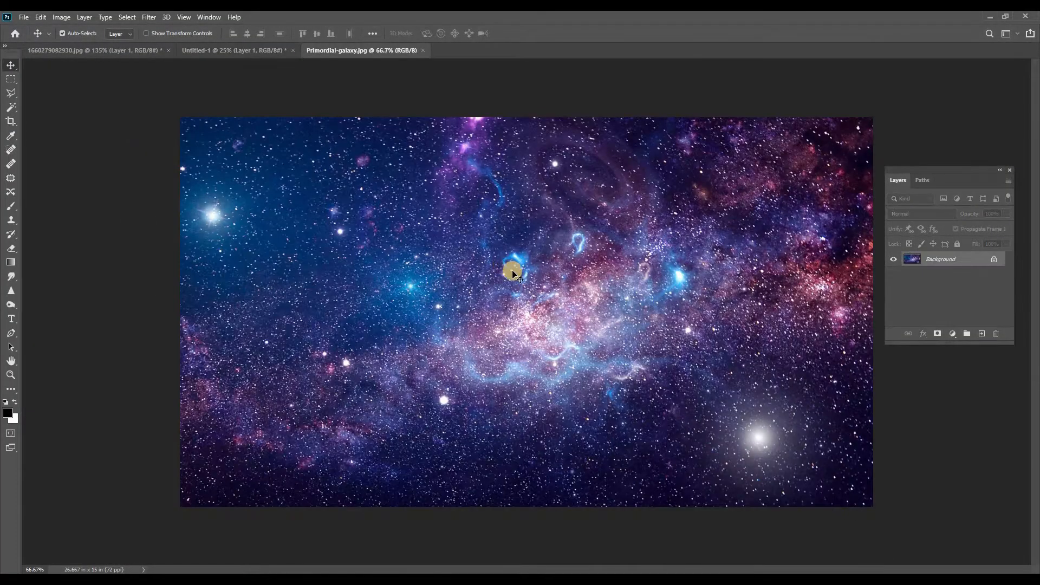
- Copy the galaxy image, close its file, paste it over the face in the portrait composition and clip it to the face layer
key("ctrl+c")
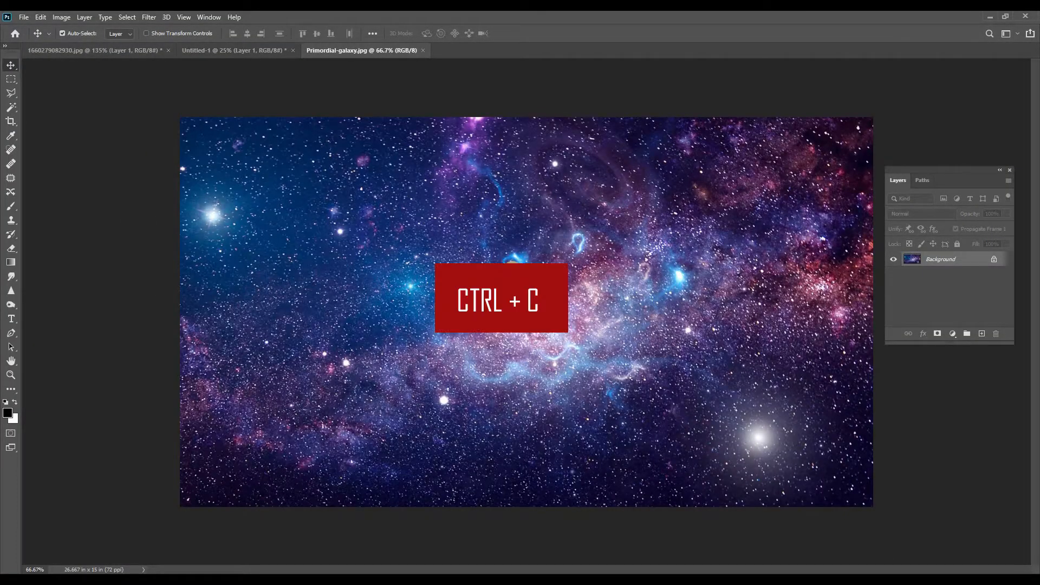
key("ctrl+w")
key("ctrl+v")
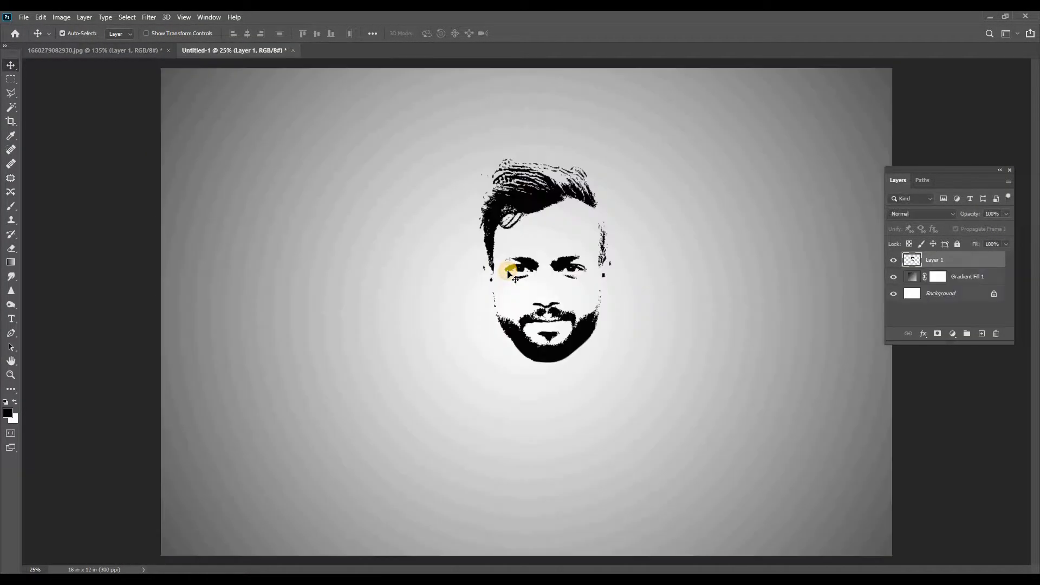
left_click(567, 327)
left_click_drag(571, 267, 583, 216)
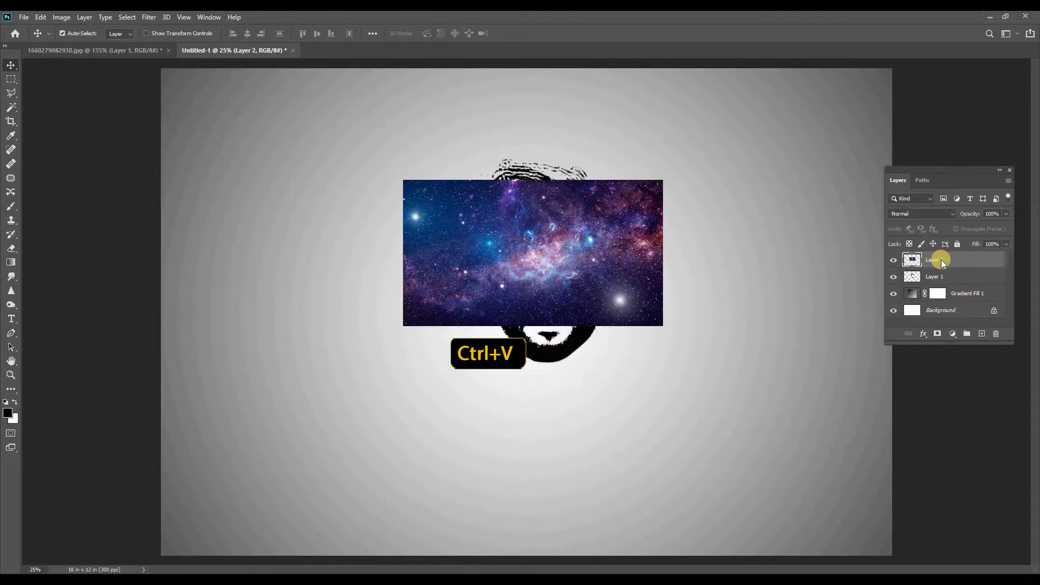
right_click(941, 258)
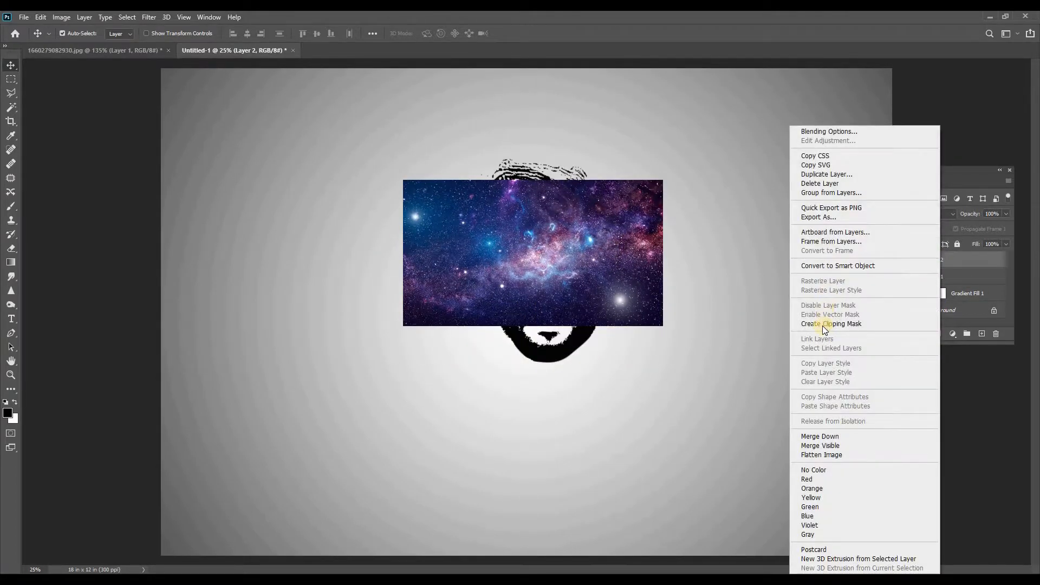
key("Return")
- Enlarge the clipped galaxy layer to about 207%, position it to cover the whole face and slightly lower its opacity
key("ctrl+t")
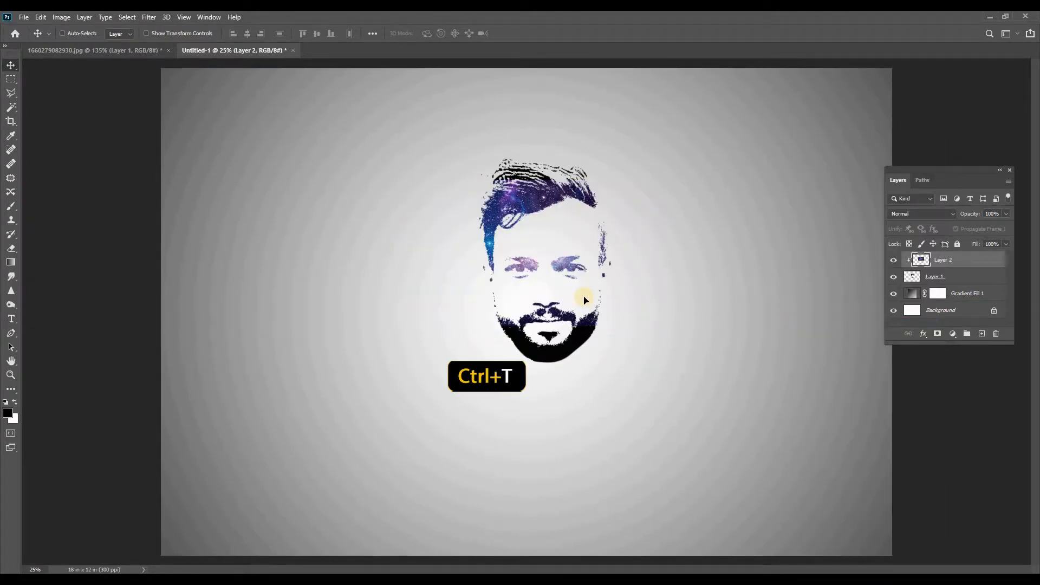
left_click_drag(539, 326, 582, 427)
left_click_drag(546, 137, 531, 120)
left_click_drag(636, 266, 638, 218)
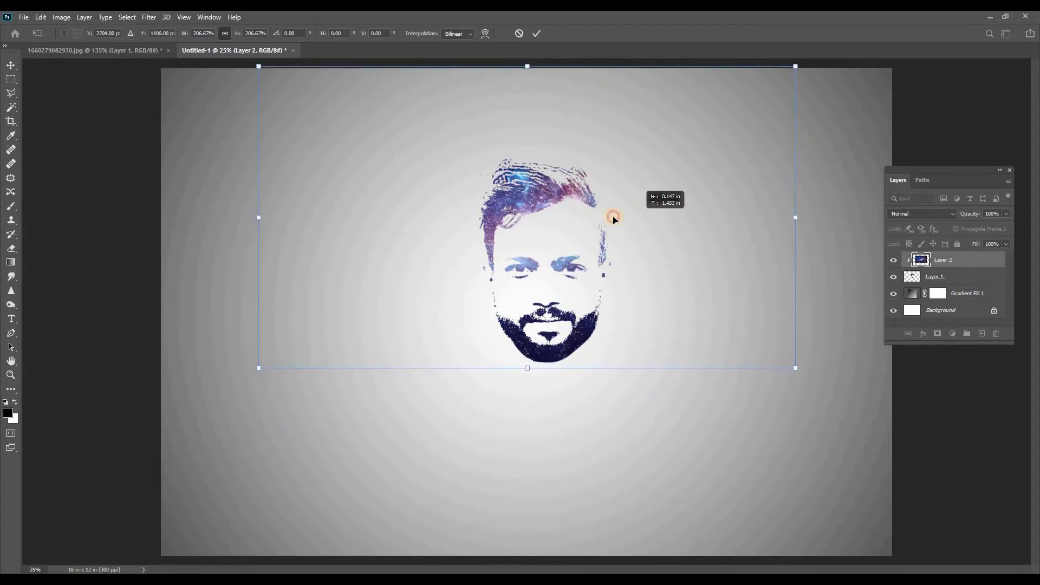
double_click(537, 316)
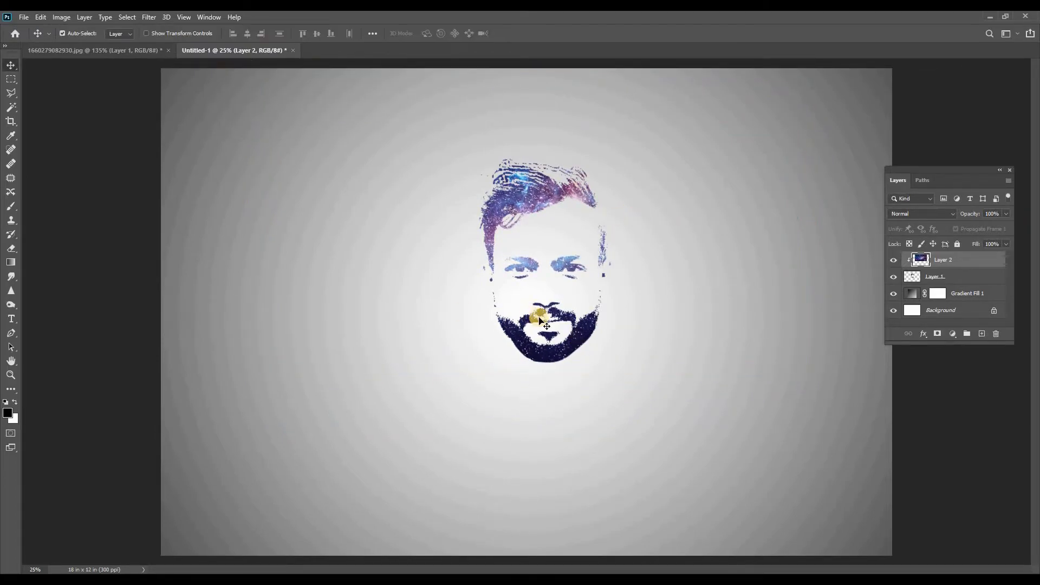
left_click(1005, 216)
left_click_drag(989, 226, 998, 225)
- Add a Bevel & Emboss effect to the face layer with a depth of 1000% and a size of 0 px
left_click(916, 277)
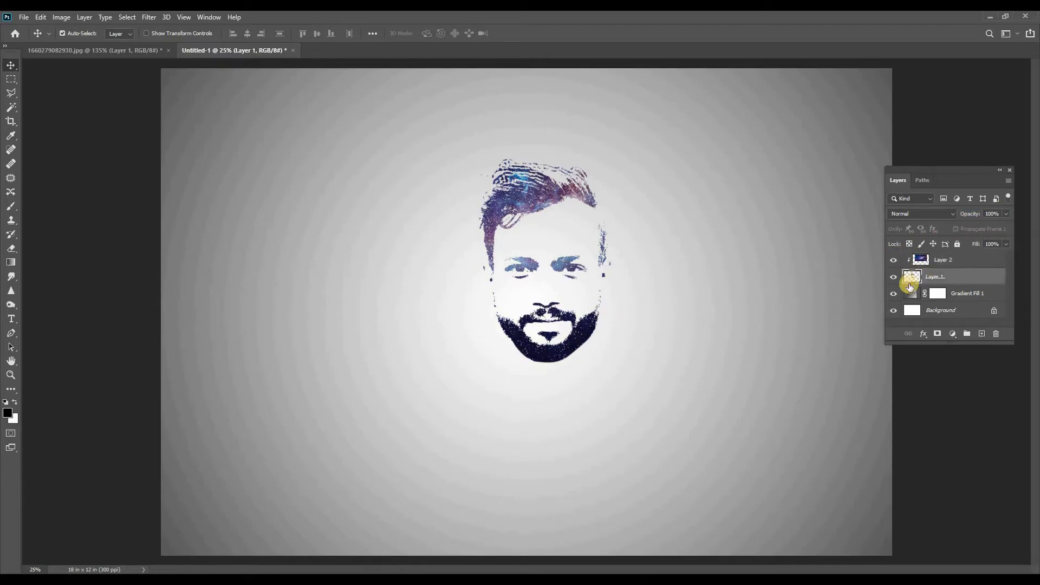
left_click(932, 342)
left_click(934, 344)
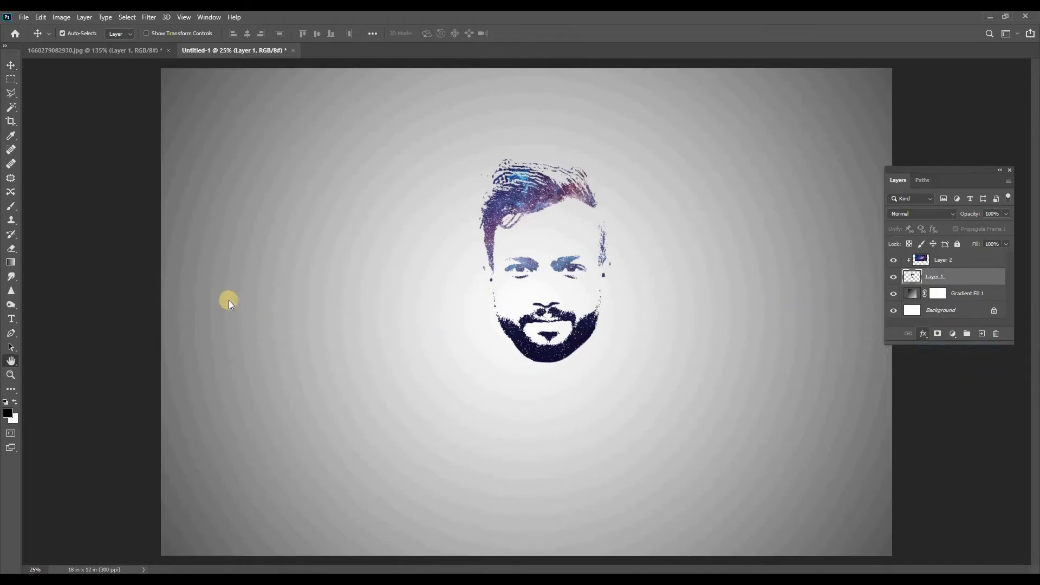
left_click(93, 301)
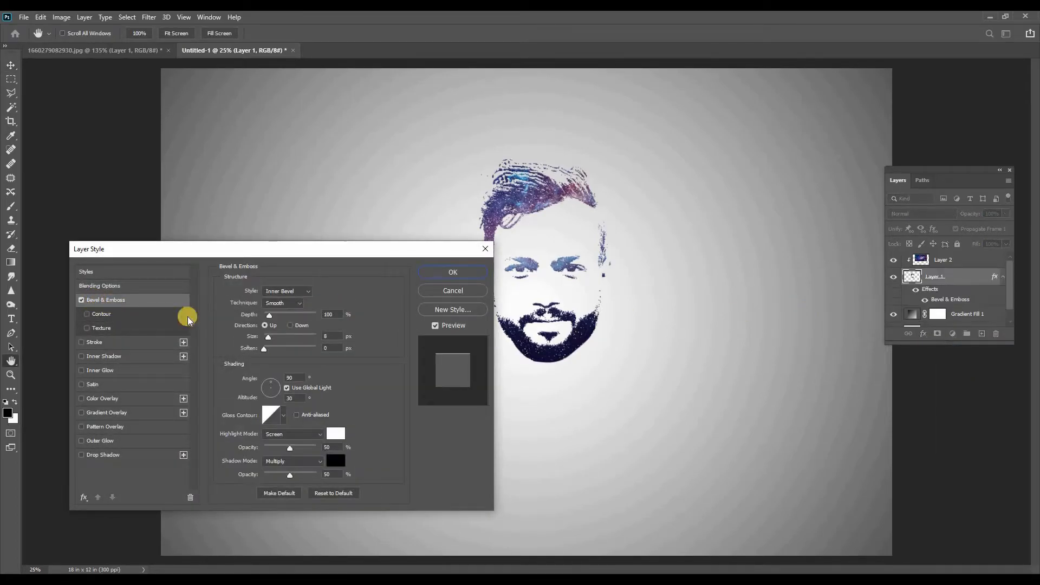
left_click_drag(269, 314, 332, 312)
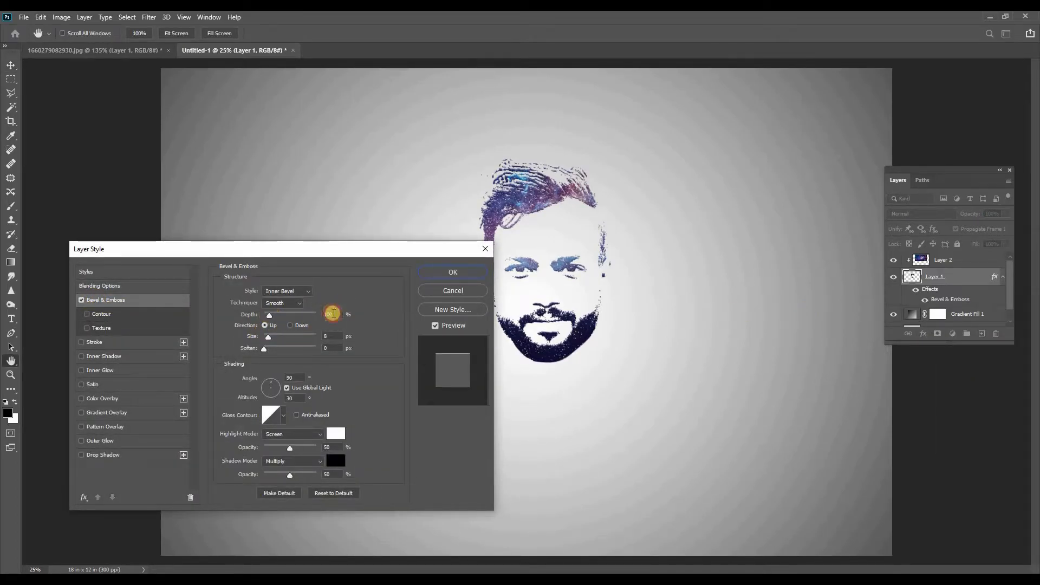
left_click_drag(268, 336, 216, 337)
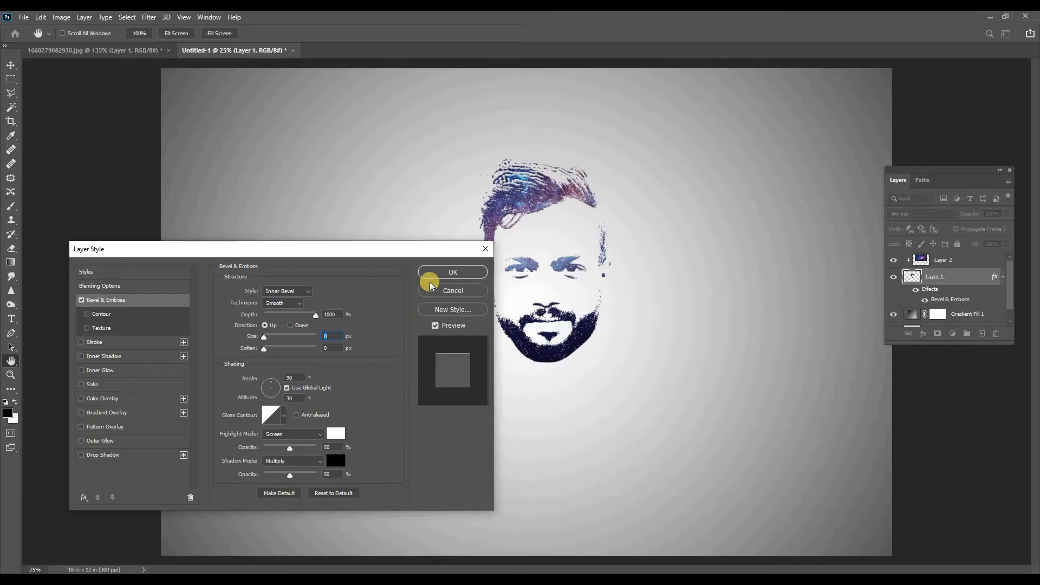
key("v")
key("Return")
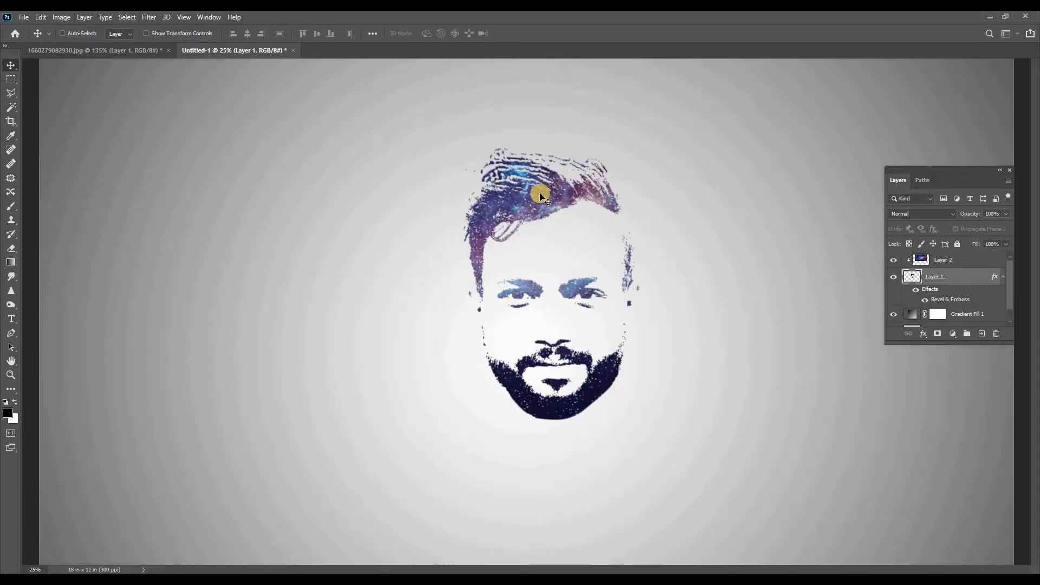
- Shift the galaxy texture slightly within the face and set its layer opacity to 83%
left_click(544, 192, "ctrl")
left_click_drag(531, 187, 513, 174)
key("8")
key("3")
- Add the text "ANYTHING EDITING" just below the face
left_click(528, 400, "ctrl+alt")
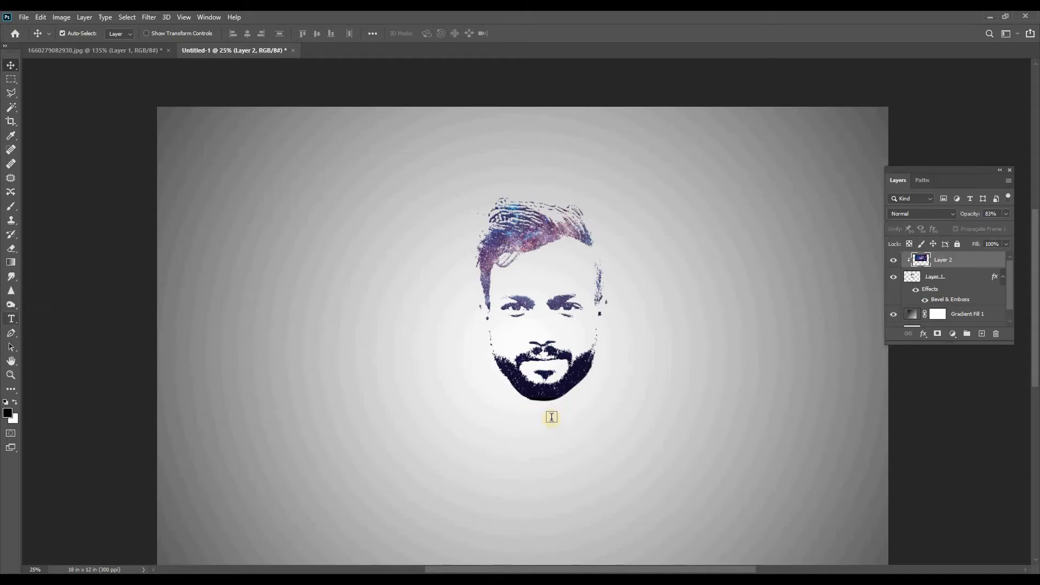
left_click(492, 456)
left_click(454, 404)
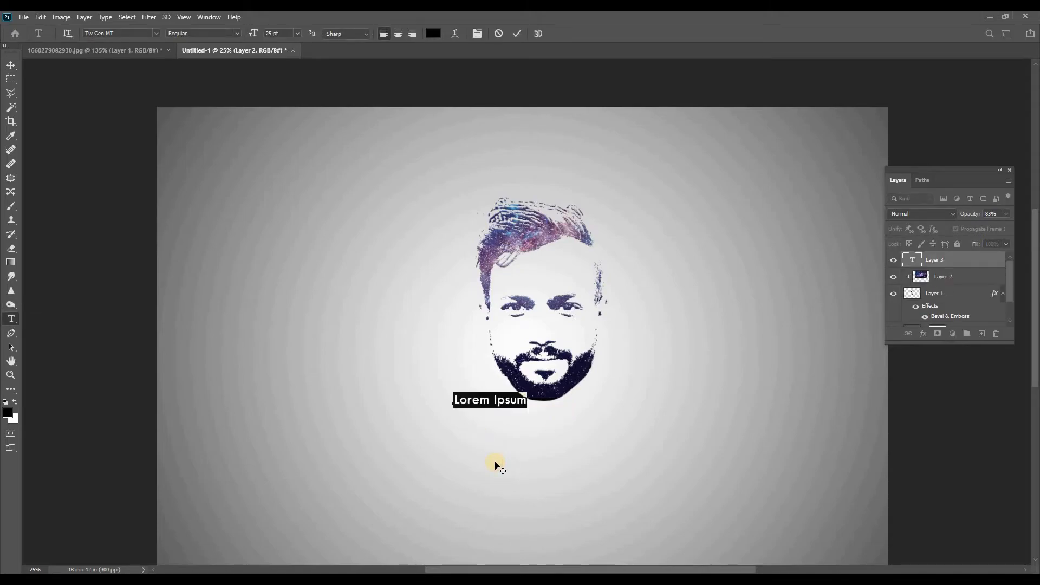
type("ANYTHING EDITIN")
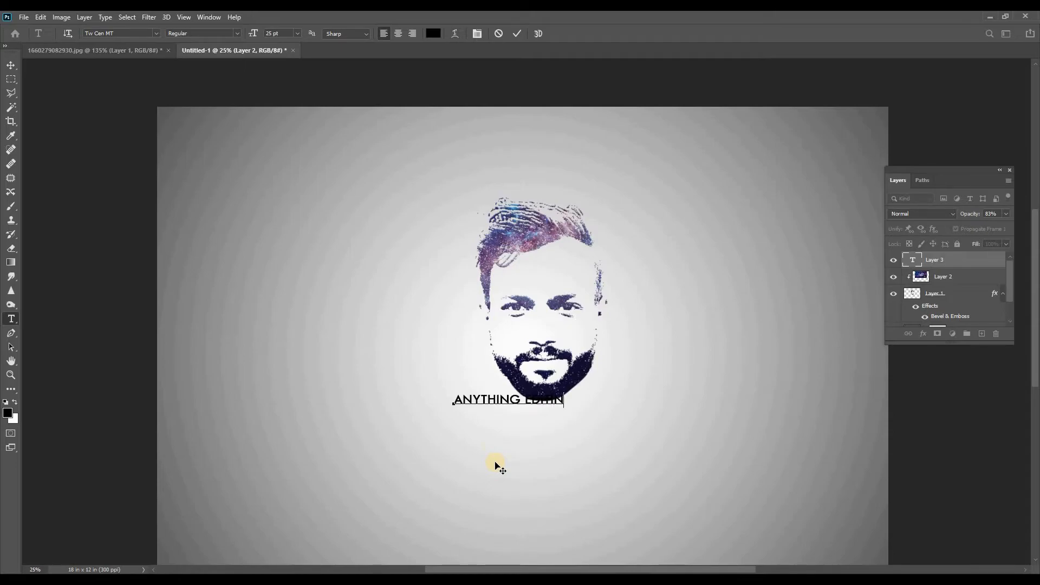
key("ctrl+Return")
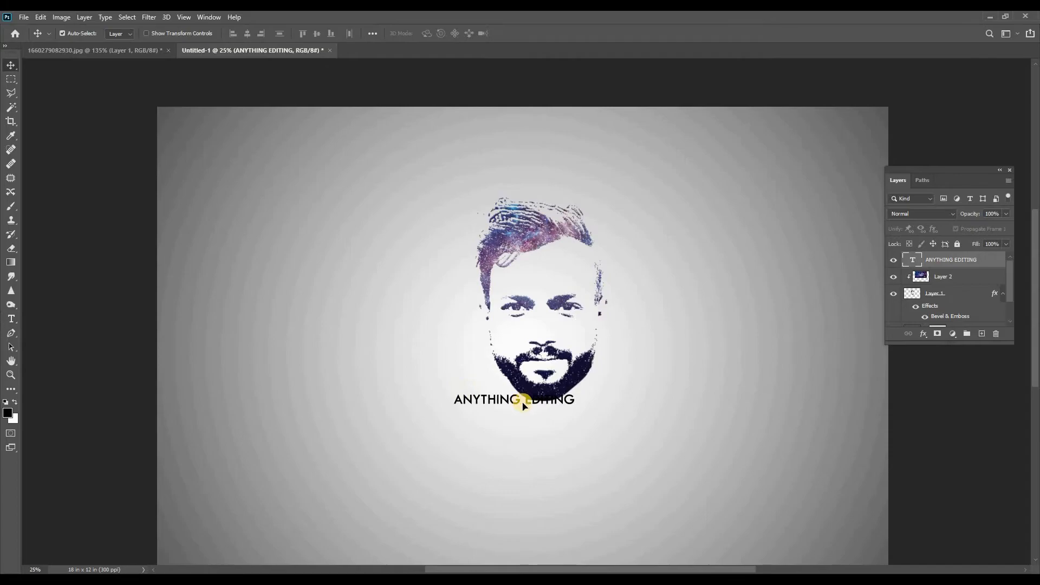
- Enlarge the text with Free Transform to about 4.9 in wide and centre it just beneath the beard
key("ctrl+t")
left_click_drag(523, 402, 691, 480)
key("Return")
mouse_move(596, 417)
left_mouse_down()
mouse_move(574, 419)
mouse_move(590, 421)
left_mouse_up()
key("ctrl+t")
left_click_drag(660, 407, 639, 411)
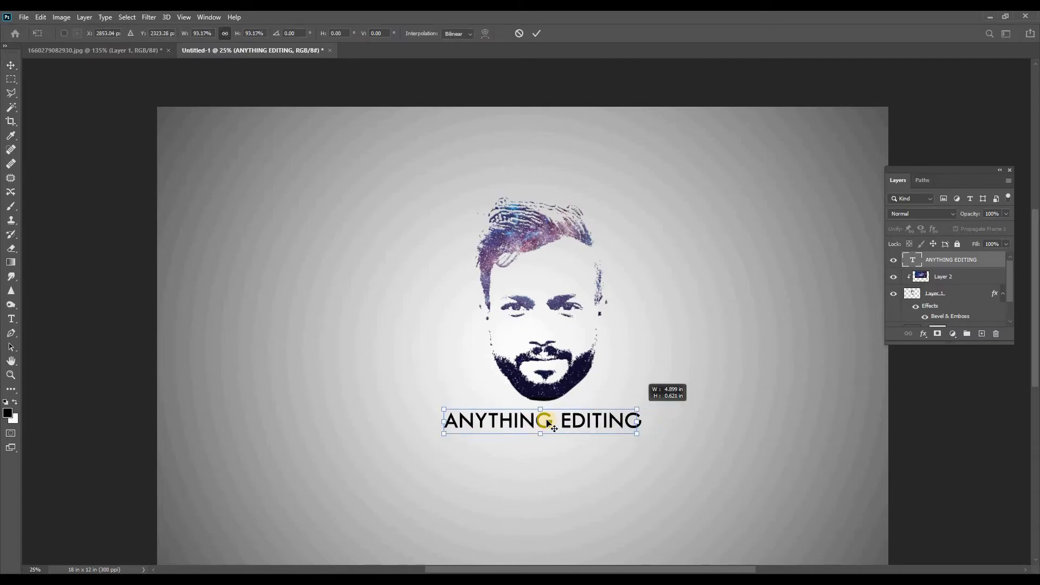
double_click(548, 422)
left_click_drag(550, 423, 555, 421)
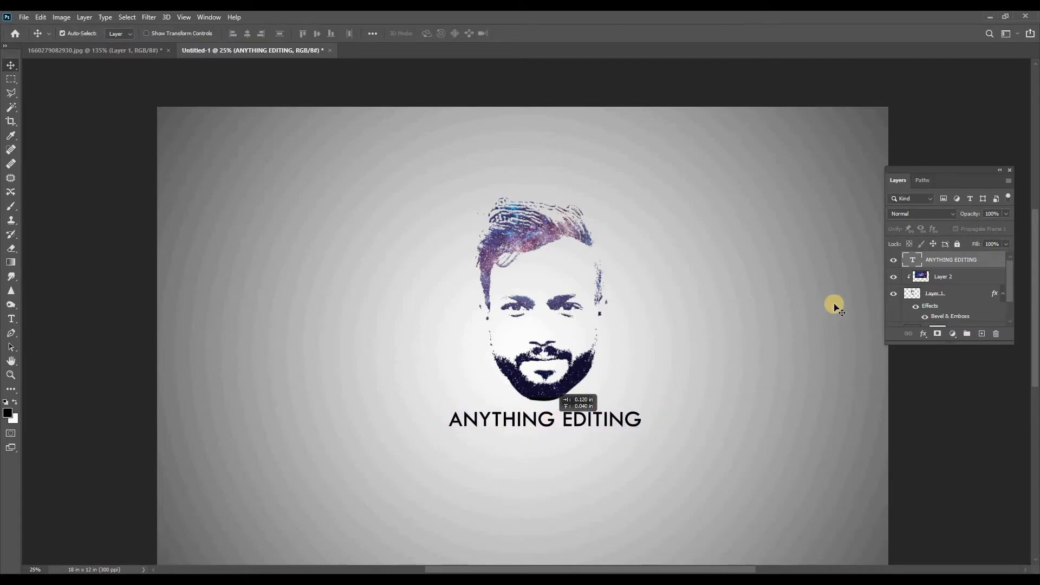
- Duplicate the galaxy layer and place the copy above the text layer
left_click(955, 279)
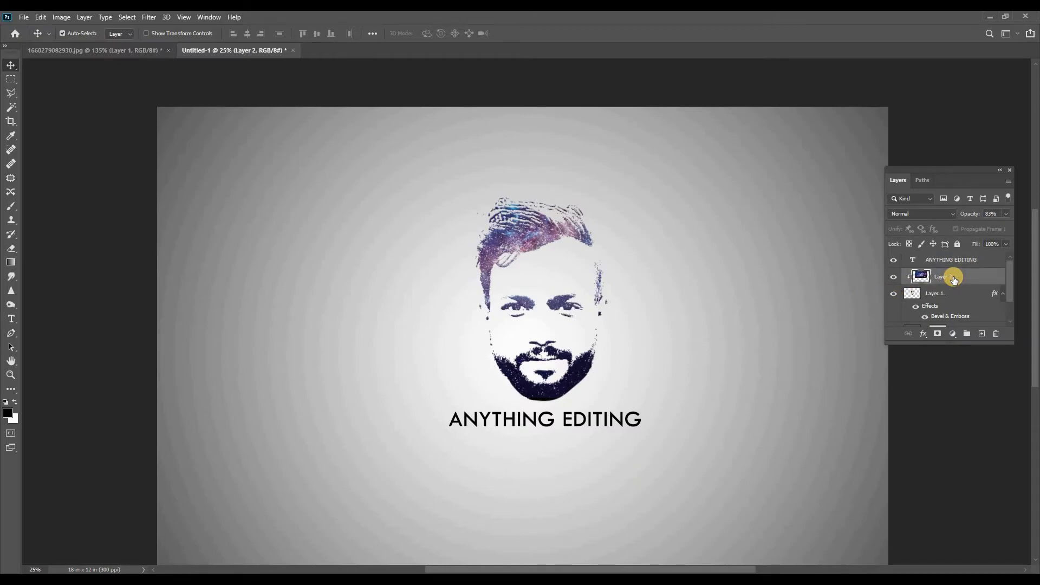
left_click_drag(954, 279, 981, 334)
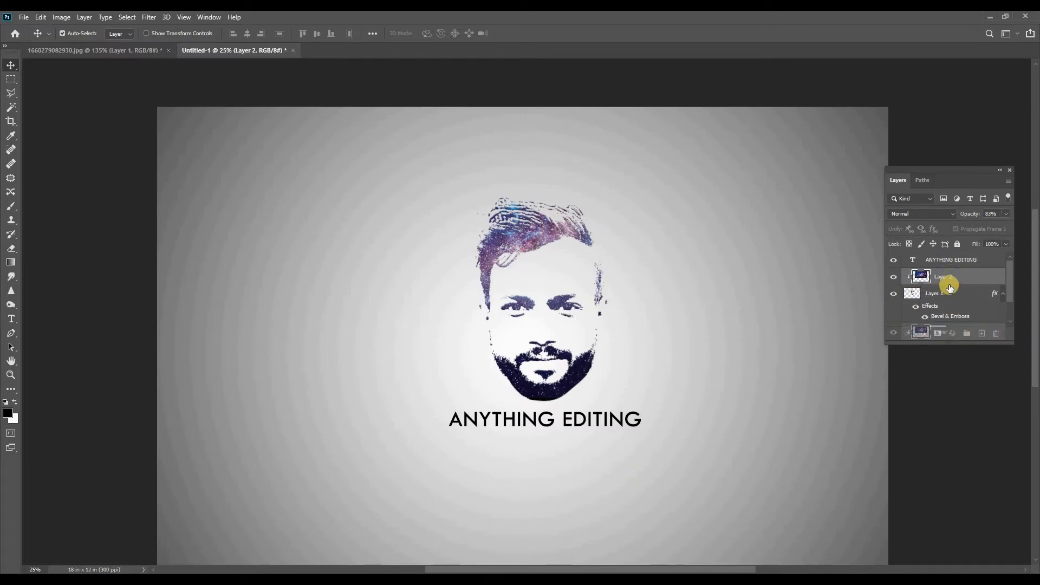
left_click_drag(941, 257, 943, 259)
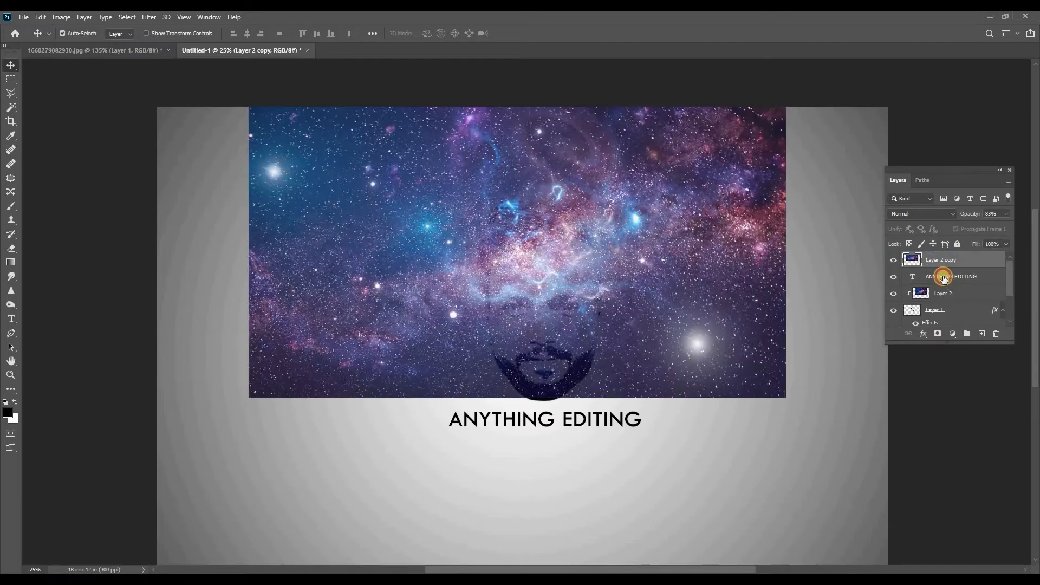
- Rasterize the ANYTHING EDITING text layer
left_click(934, 276)
right_click(934, 274)
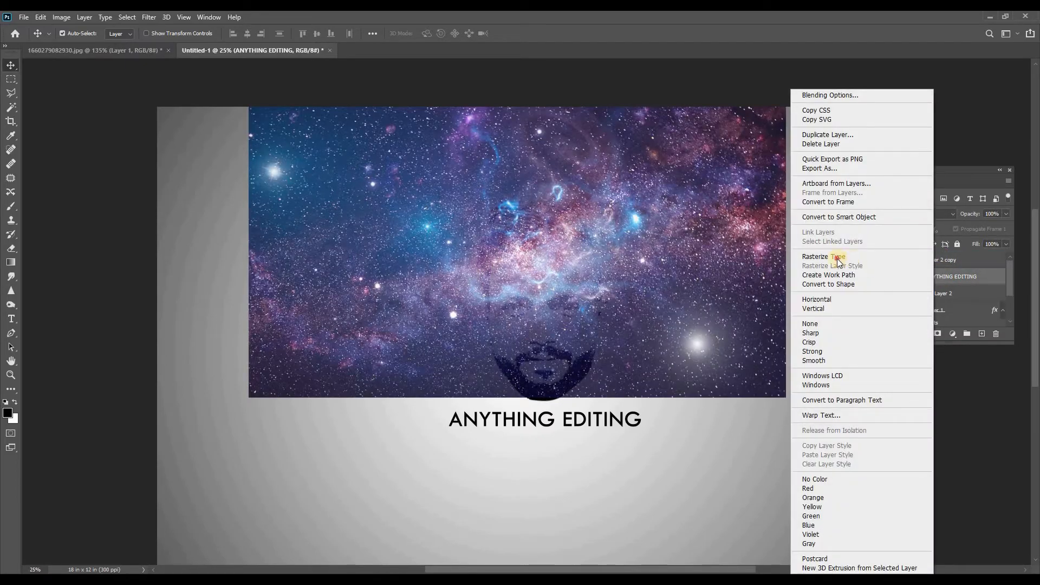
left_click(888, 258)
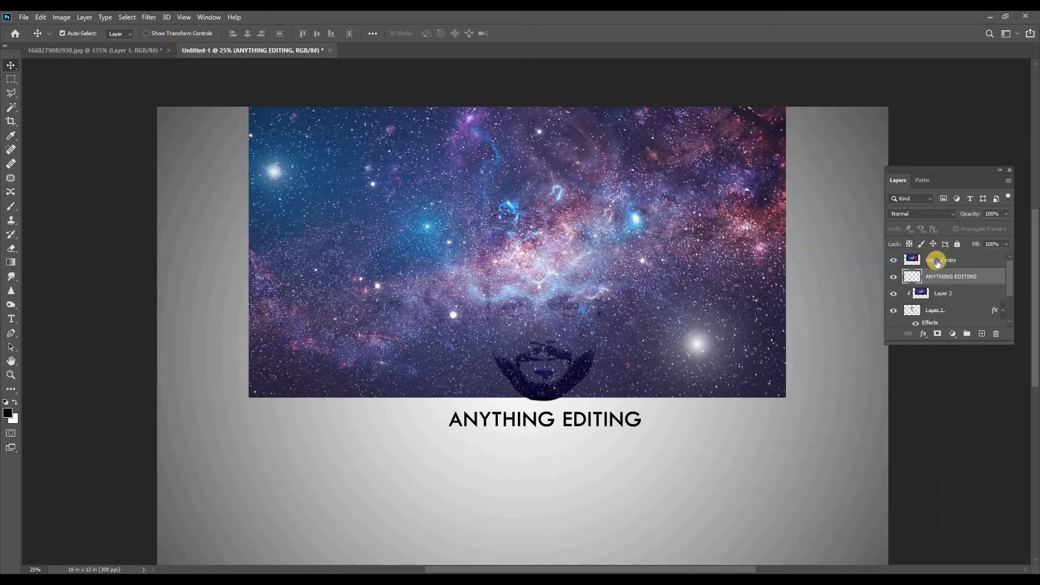
- Clip the galaxy copy to the rasterized text layer with a clipping mask
left_click(936, 262)
right_click(937, 261)
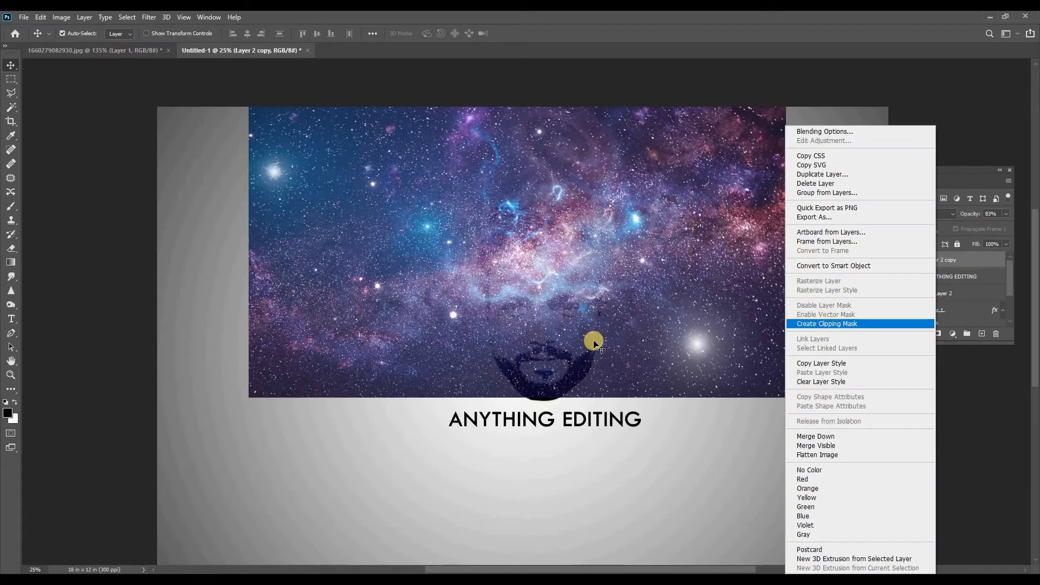
left_click(830, 324)
- Move the clipped galaxy copy down about 3.9 in so that it covers the lettering
left_click(917, 279)
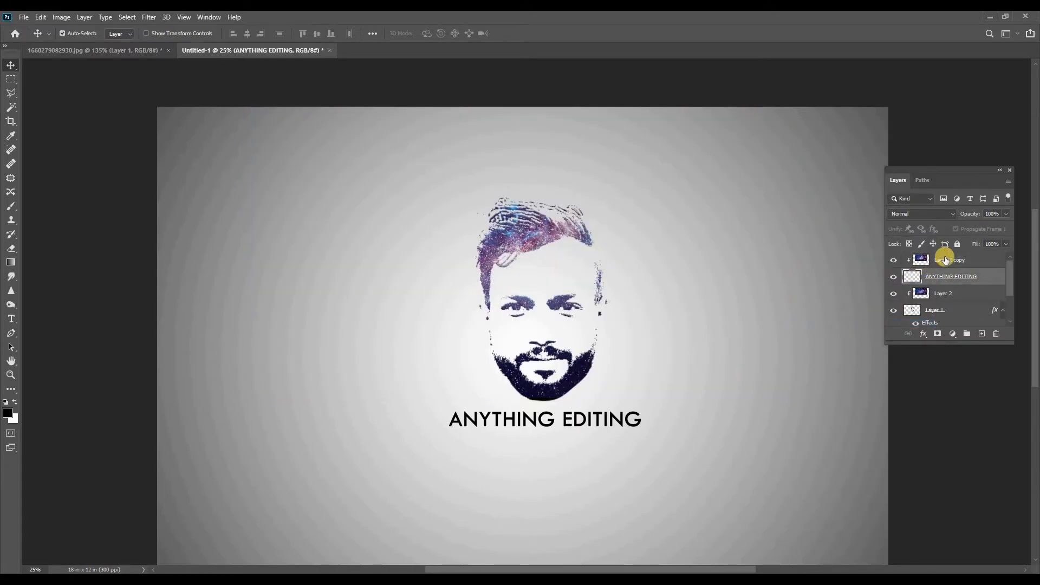
left_click(600, 353)
key("ctrl+t")
left_click_drag(602, 418, 616, 434)
left_click_drag(614, 434, 615, 435)
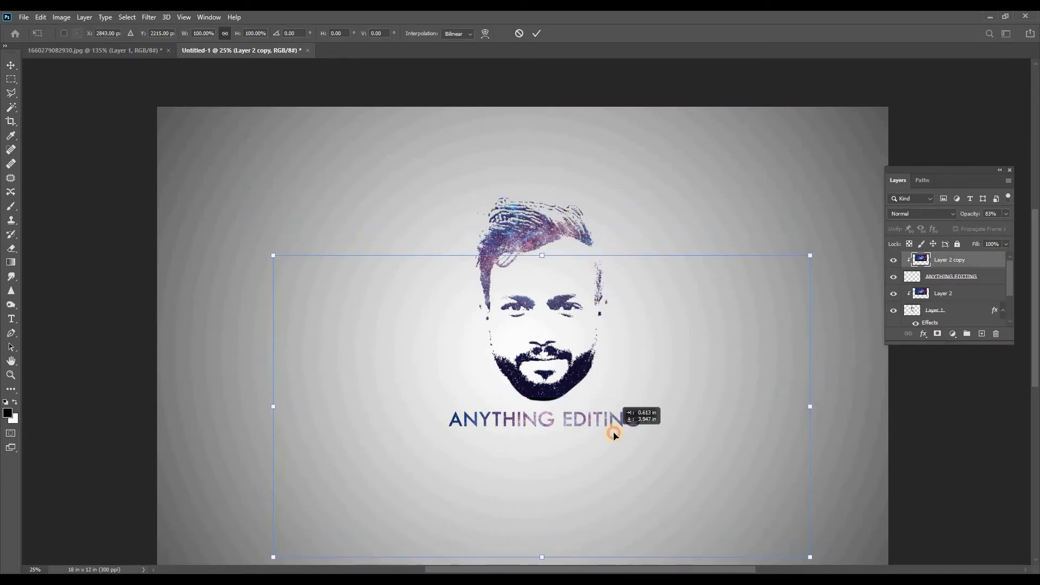
key("Return")
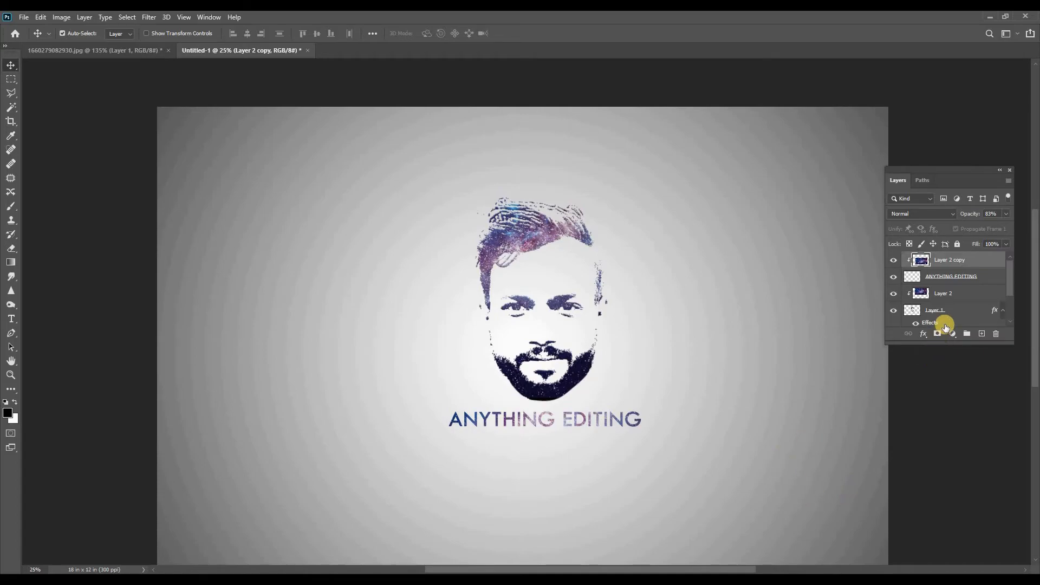
- Stamp all visible layers into a new merged layer at the top of the layer stack
scroll(959, 300, "down", 1)
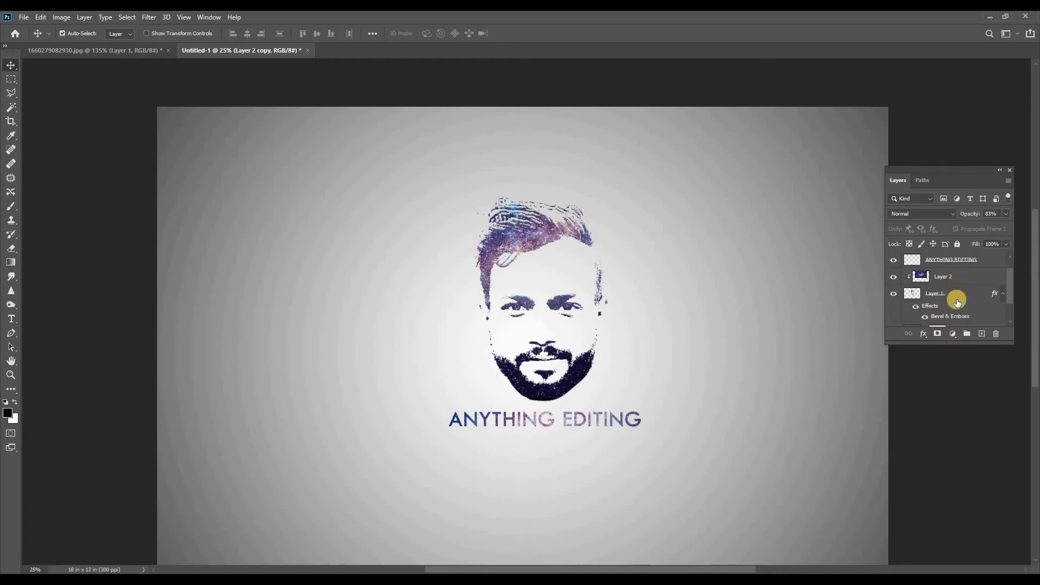
scroll(950, 301, "up", 1)
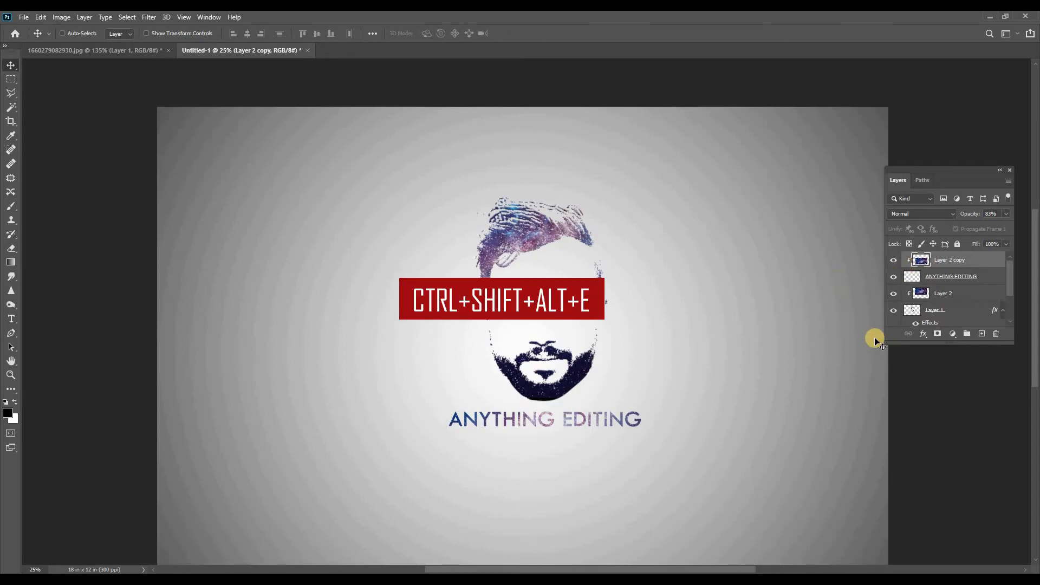
key("ctrl+shift+alt+e")
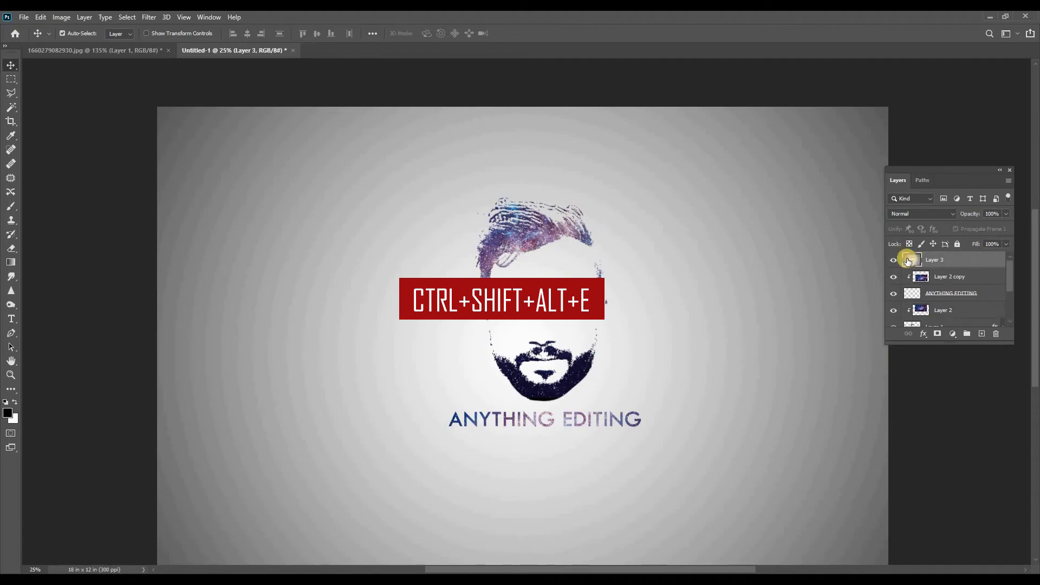
left_click(954, 282)
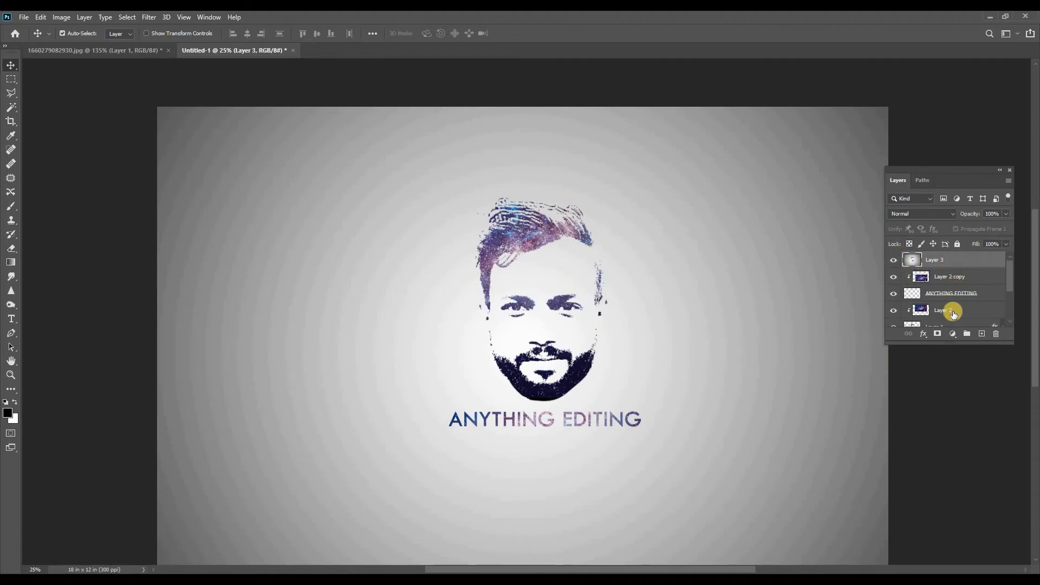
- Group all layers from Layer 2 copy down to Gradient Fill 1, leaving out the merged Layer 3 and the Background
scroll(952, 316, "down", 2)
left_click(966, 307, "shift")
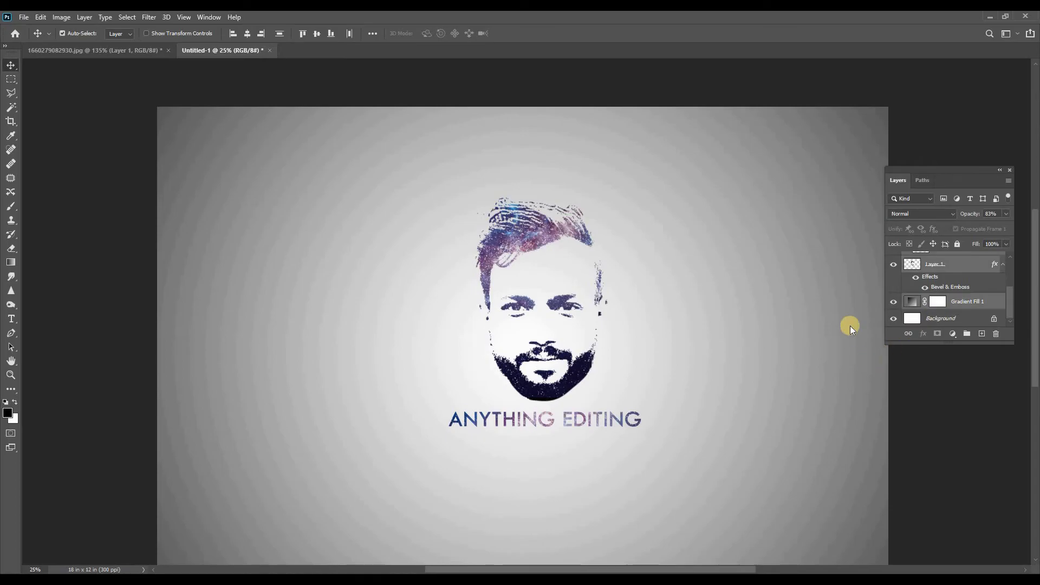
right_click(962, 306)
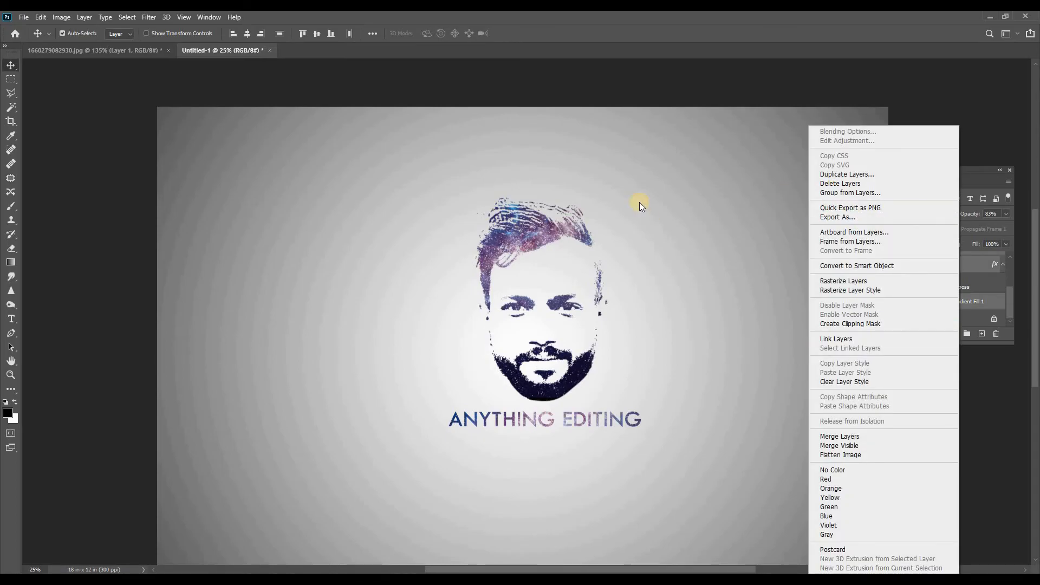
left_click(837, 192)
key("Return")
- Hide the new layer group and toggle the visibility of merged Layer 3 to check its contents
left_click(892, 275)
left_click(893, 260)
left_click(893, 260)
left_click(893, 261)
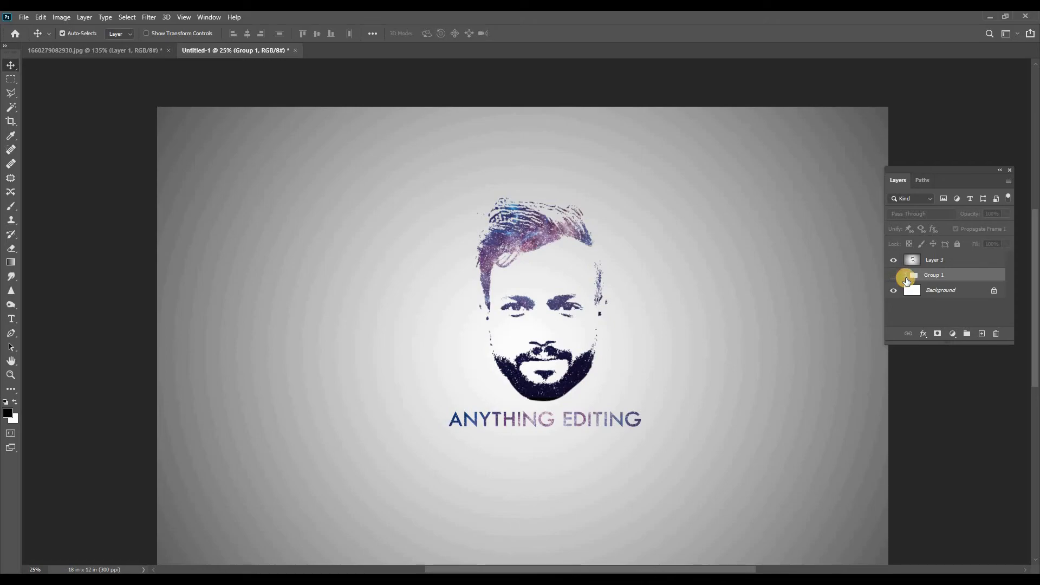
- Expand the layer group, hide the gradient fill and Background layers, and check the artwork with merged Layer 3 toggled off and on
left_click(906, 276)
scroll(921, 303, "down", 3)
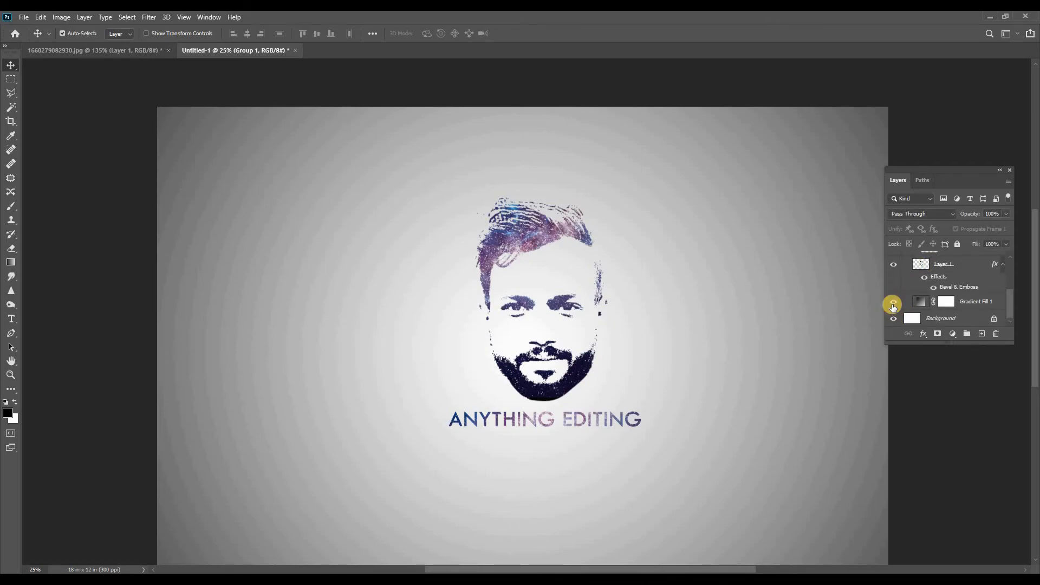
scroll(895, 292, "up", 3)
left_click(892, 262)
left_click(893, 262)
left_click(892, 262)
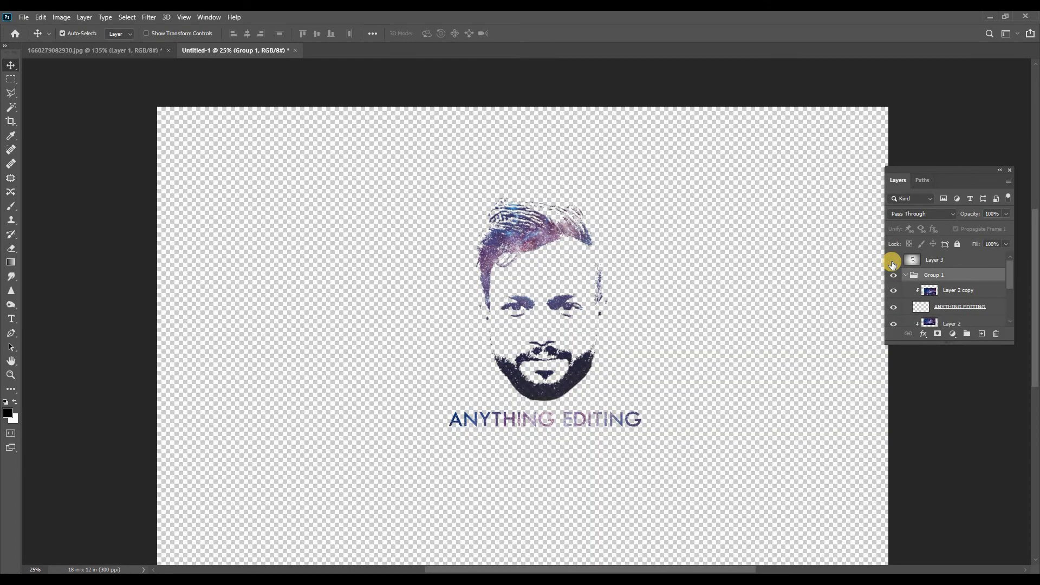
left_click(892, 262)
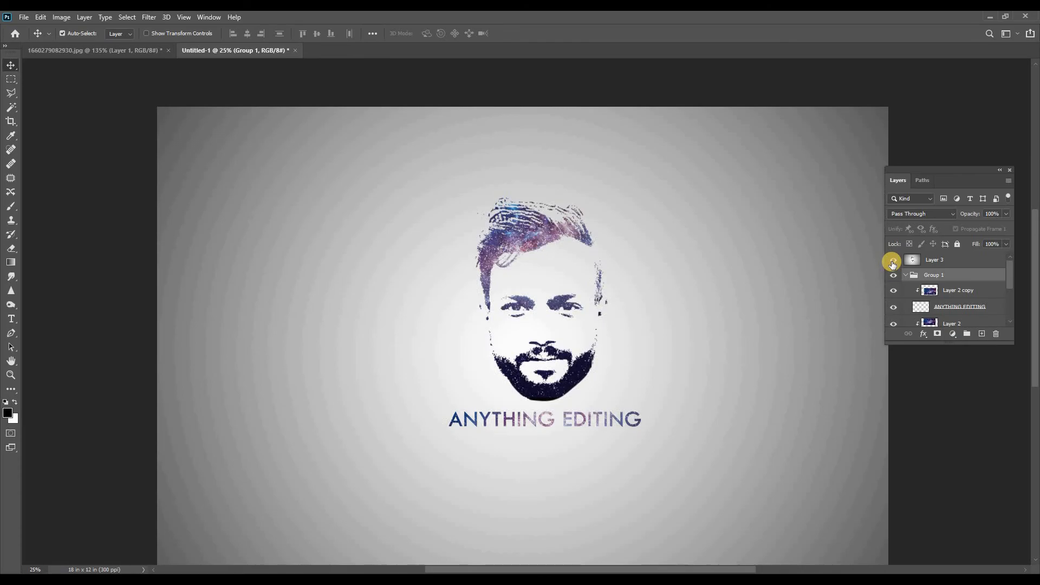